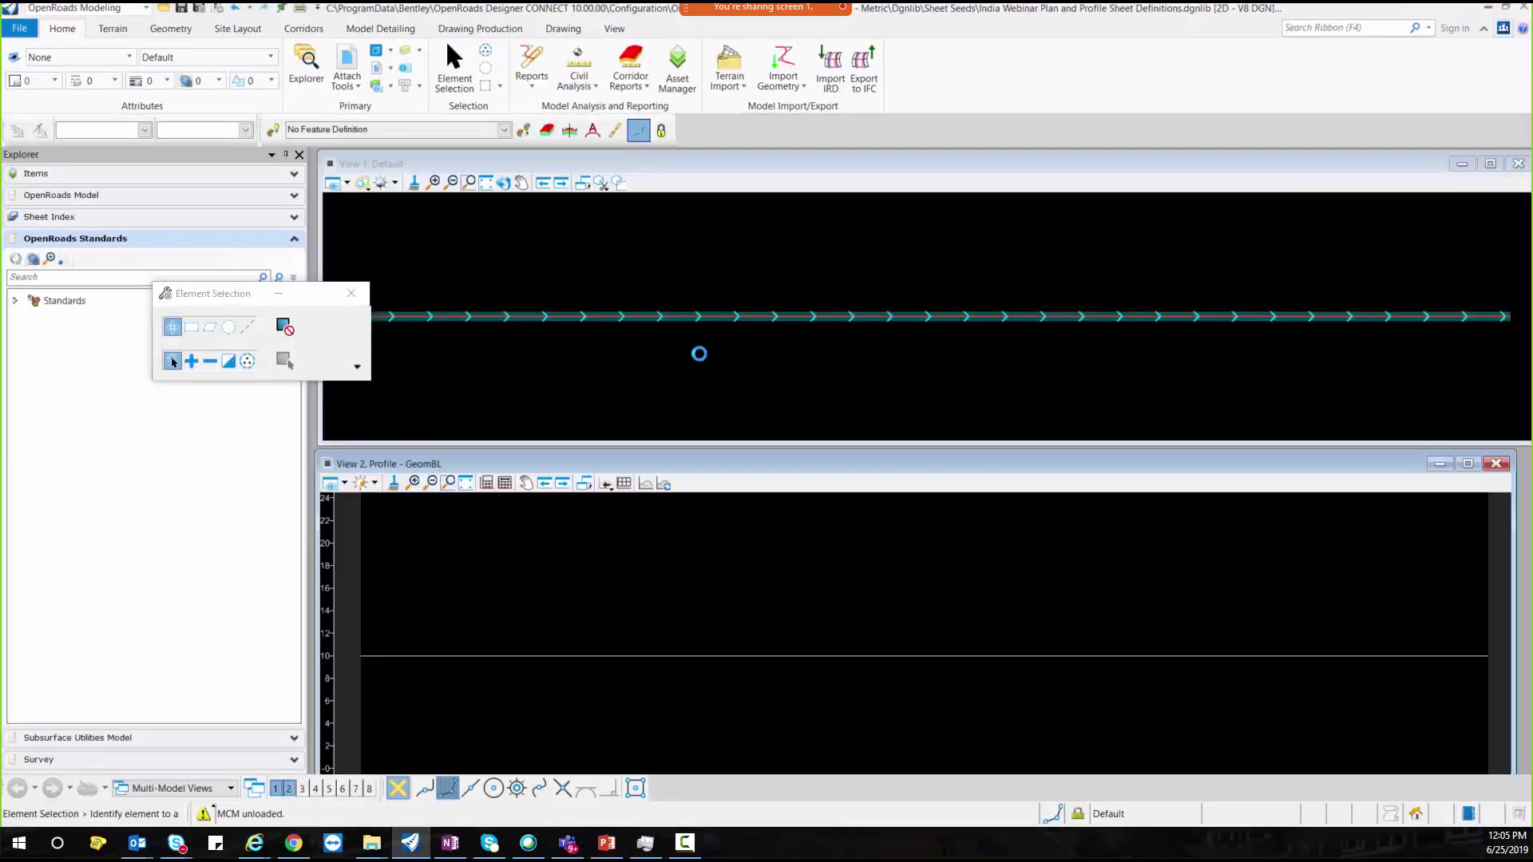
Step: Close the Element Selection panel so the alignment in the plan view is uncovered
left_click(352, 293)
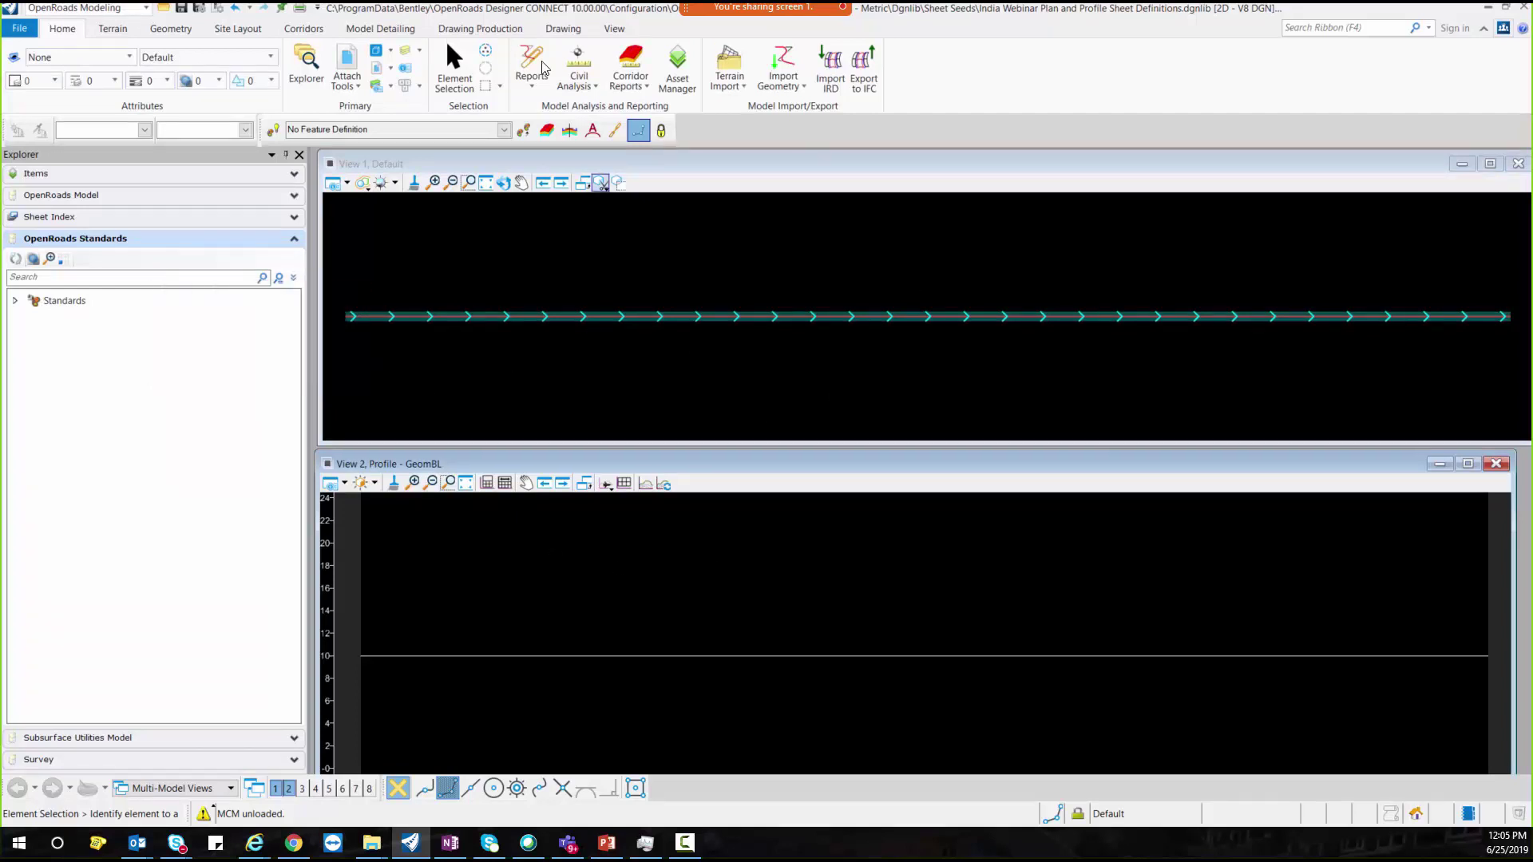
Step: Start a Civil Plan named boundary at 1:500 detail scale named 'India Webinar Plan'
left_click(515, 28)
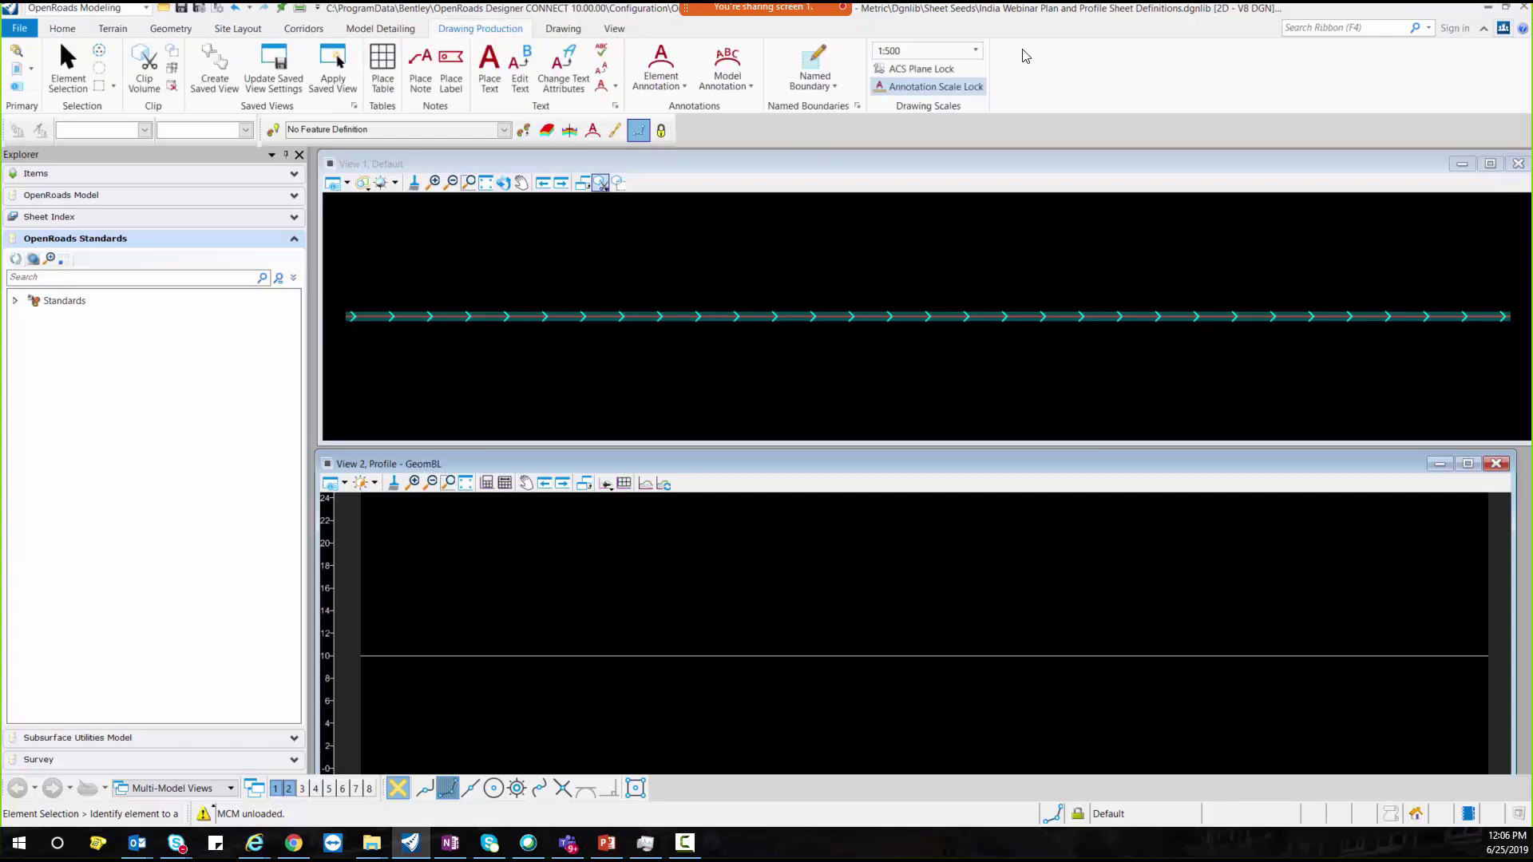
left_click(815, 63)
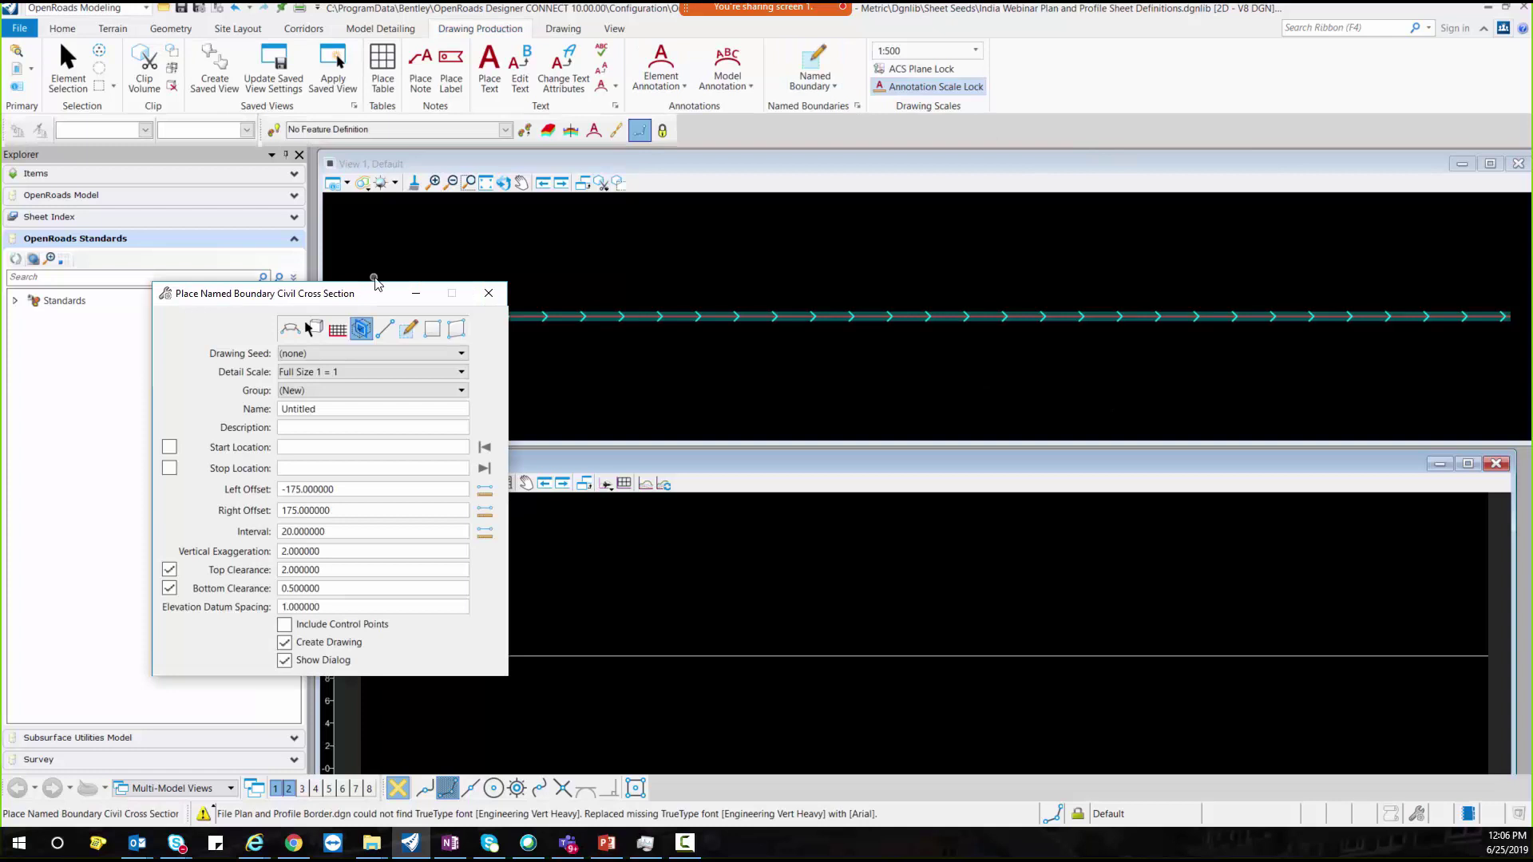
left_click_drag(342, 297, 1284, 281)
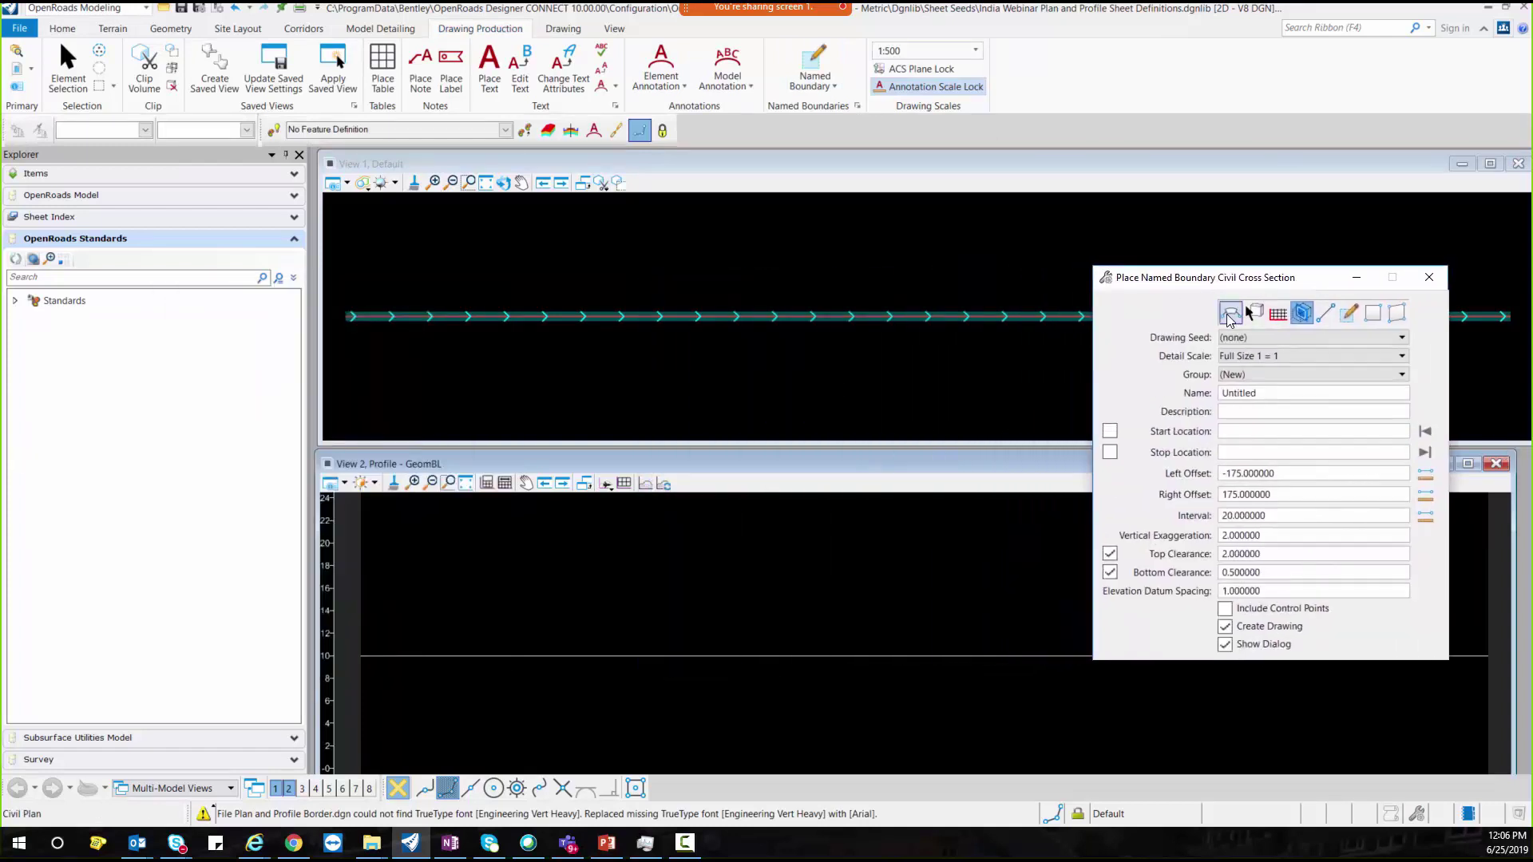
left_click(1230, 314)
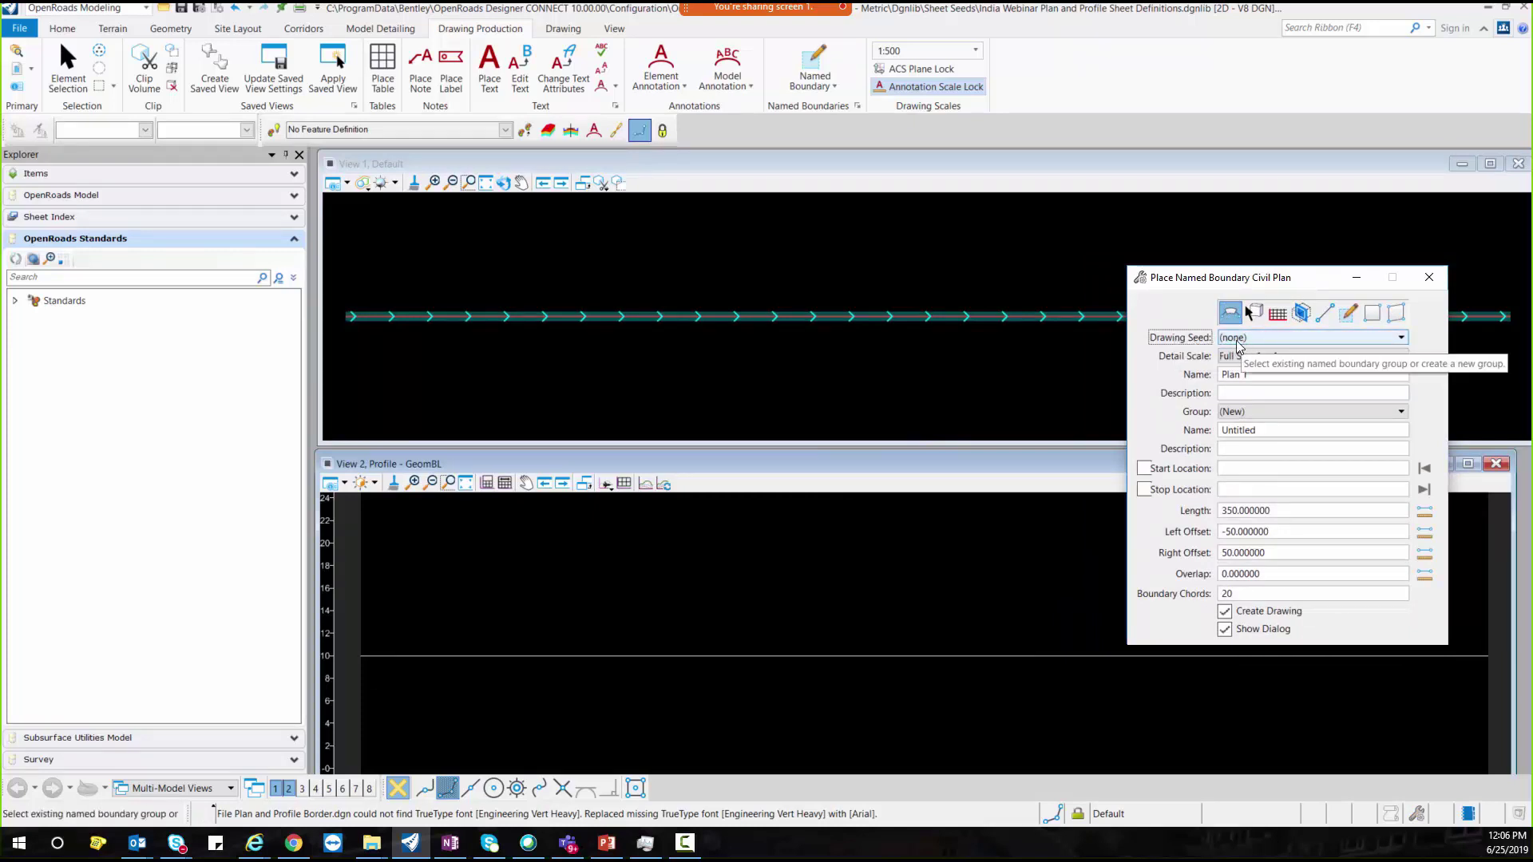
left_click(1276, 358)
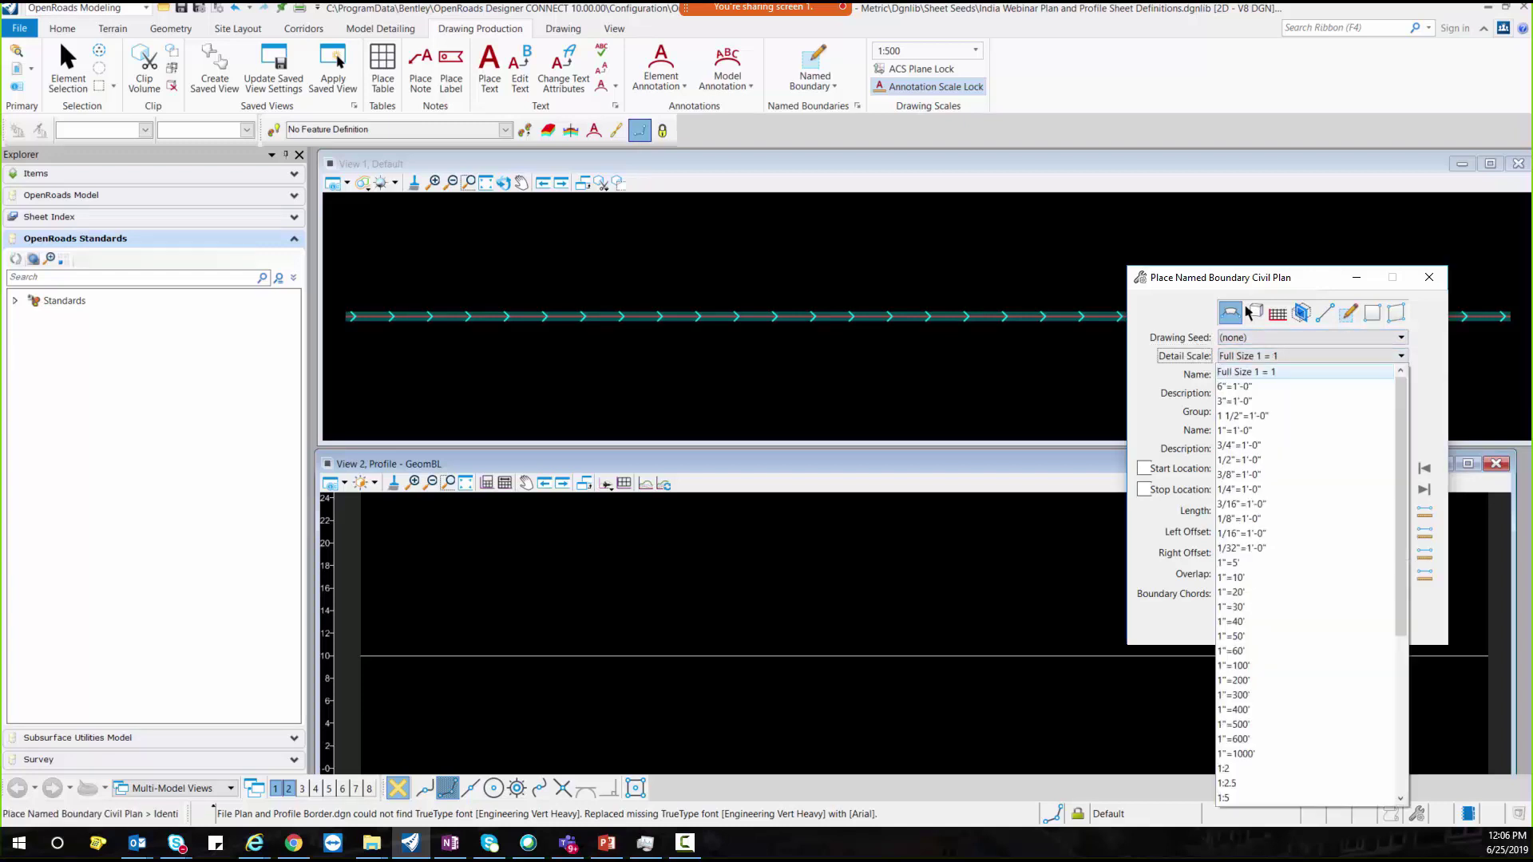
scroll(1260, 746, "down", 3)
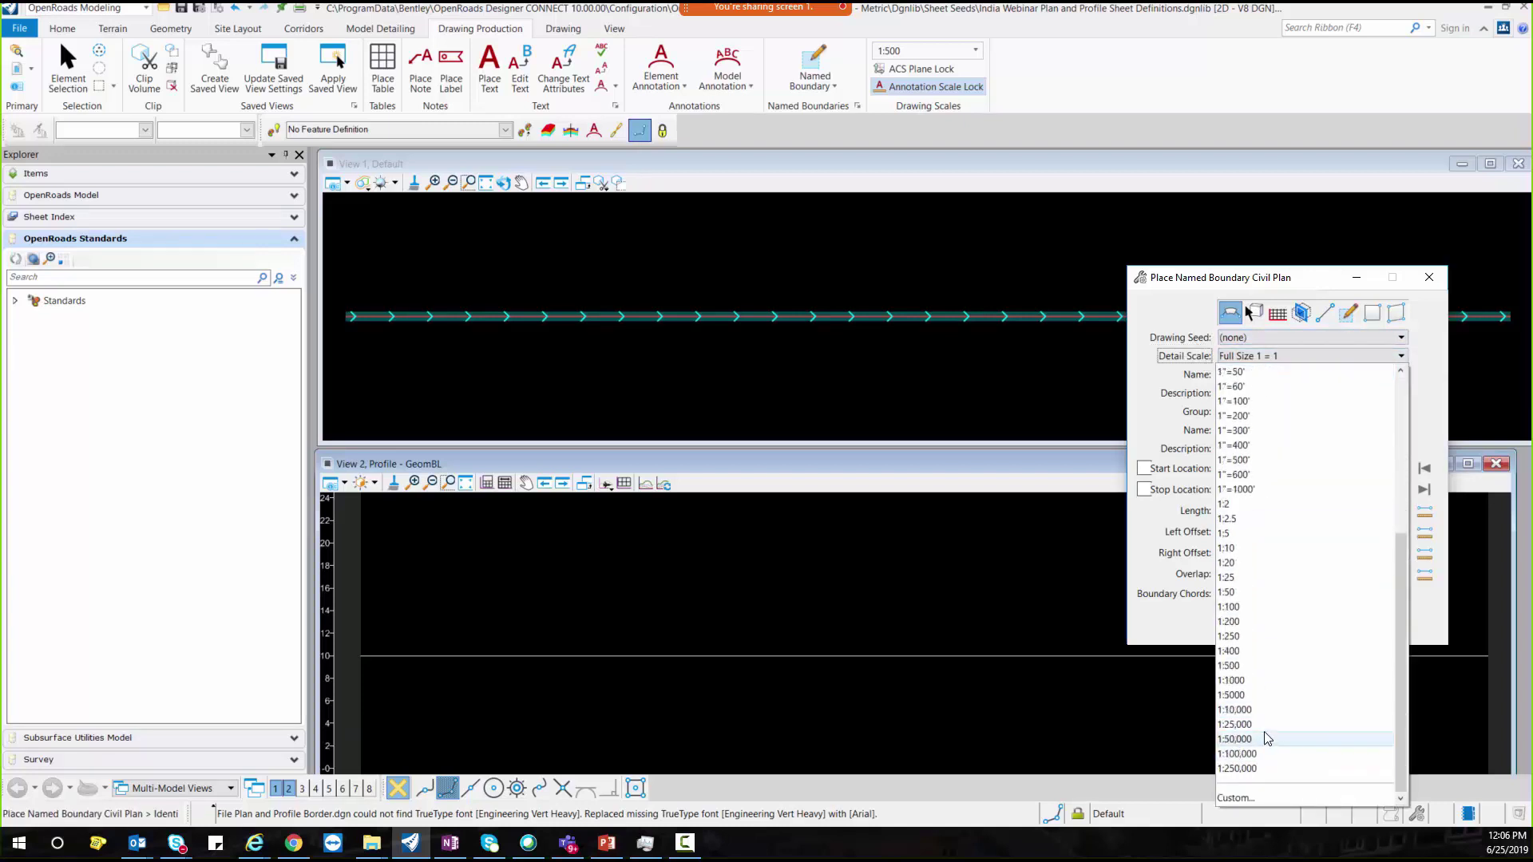
left_click(1250, 670)
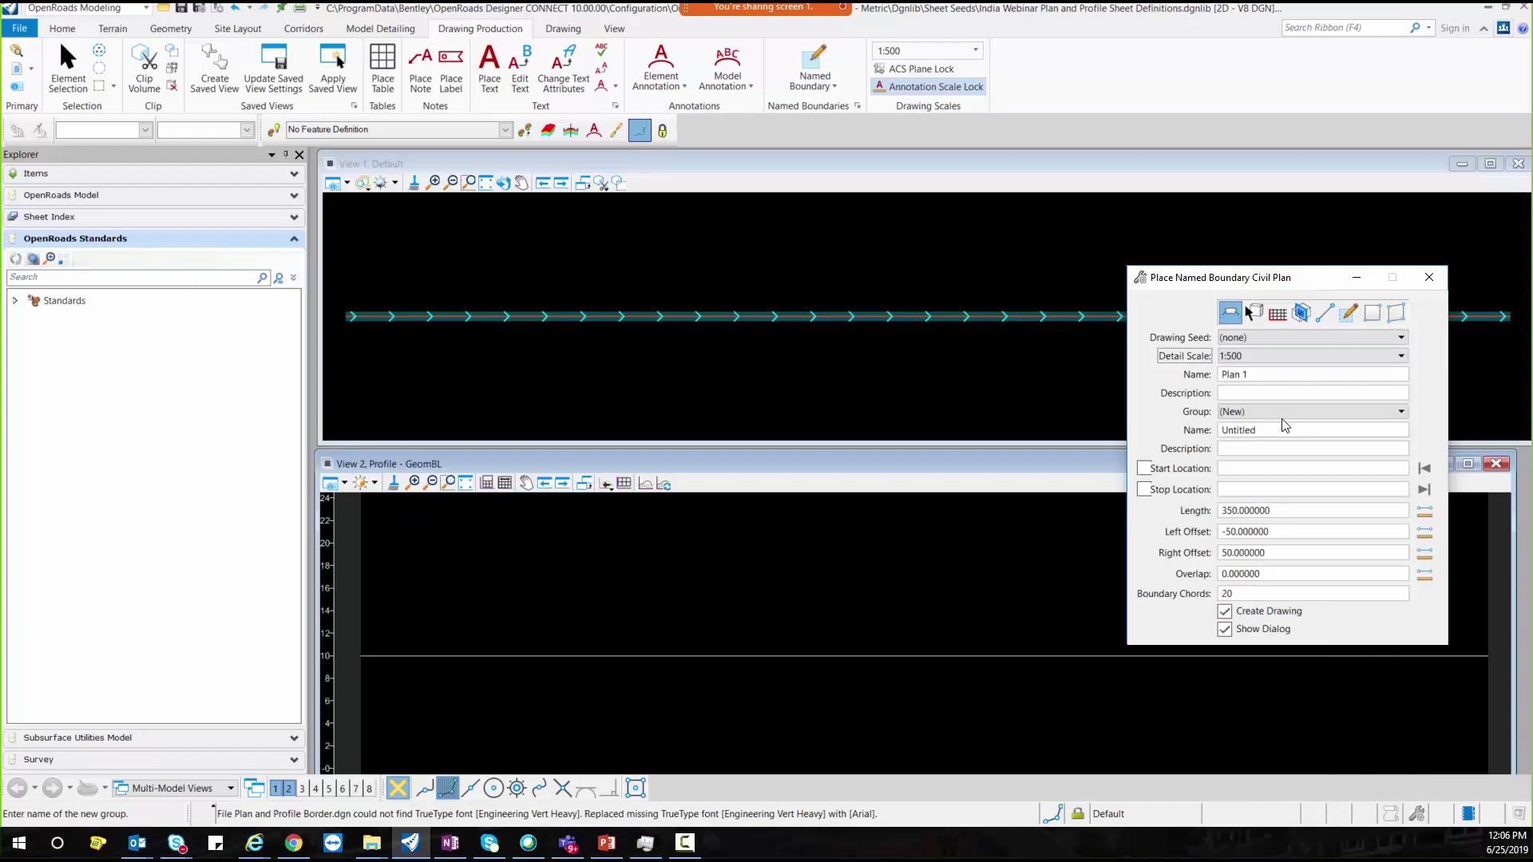
left_click(1256, 377)
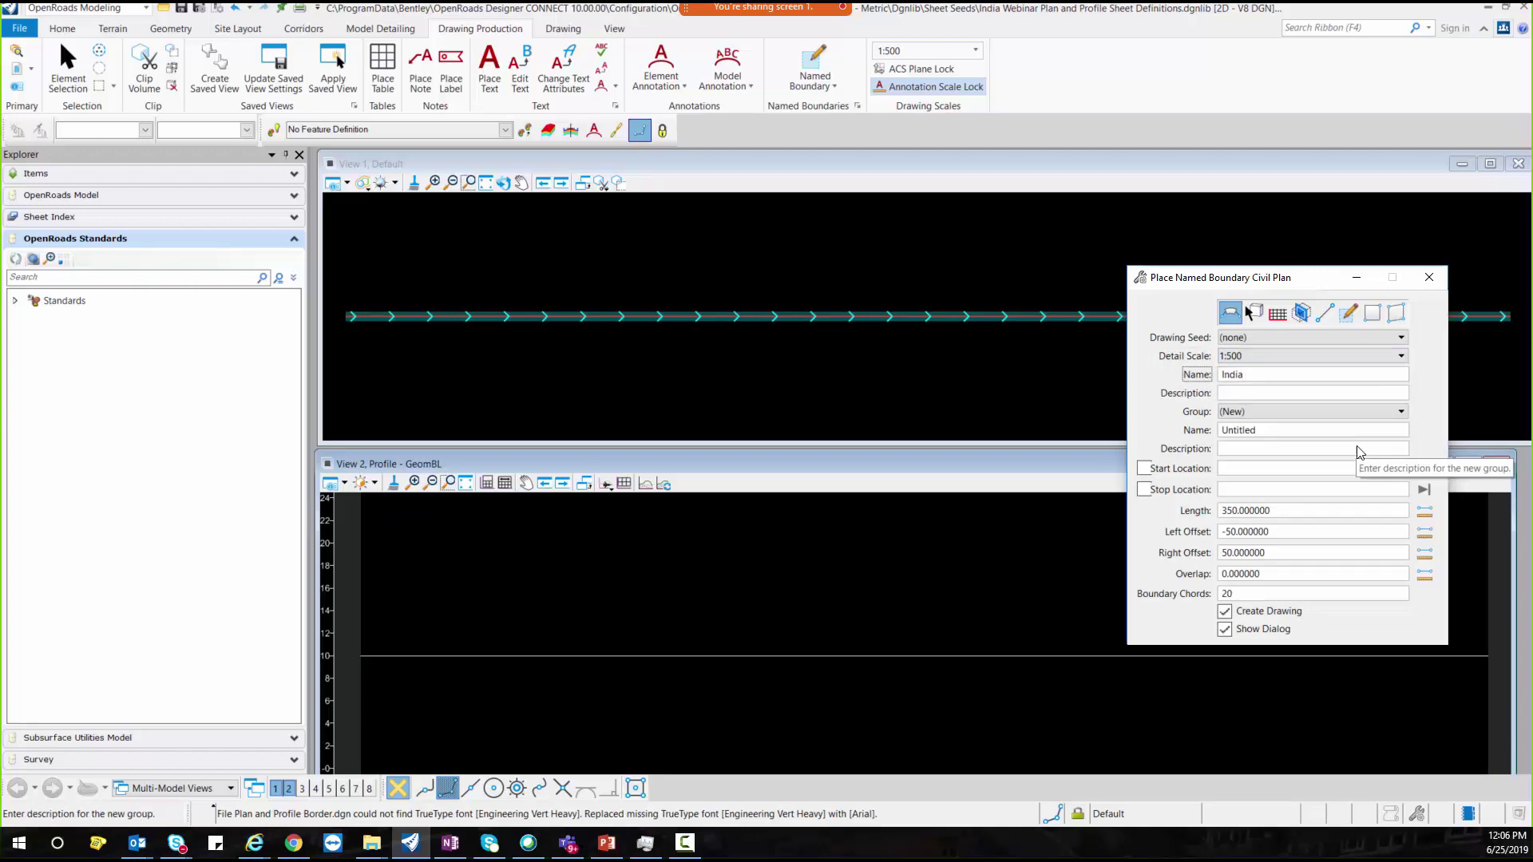
type("Webinar Plan")
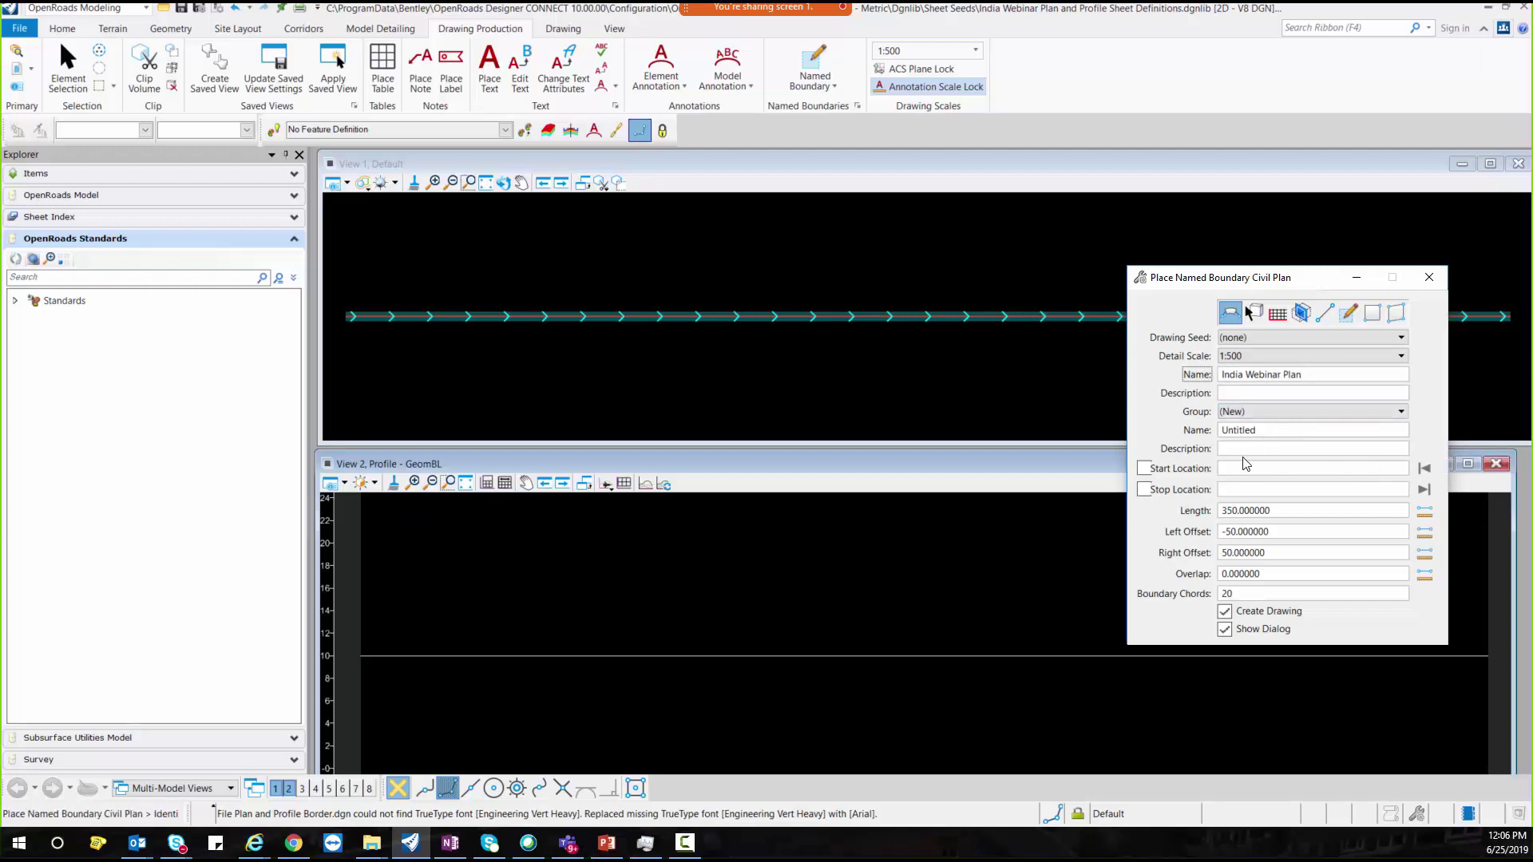
Step: Pick the GeomBL alignment and lock the boundary from station 0+000.000 to 0+350.000
left_click(885, 319)
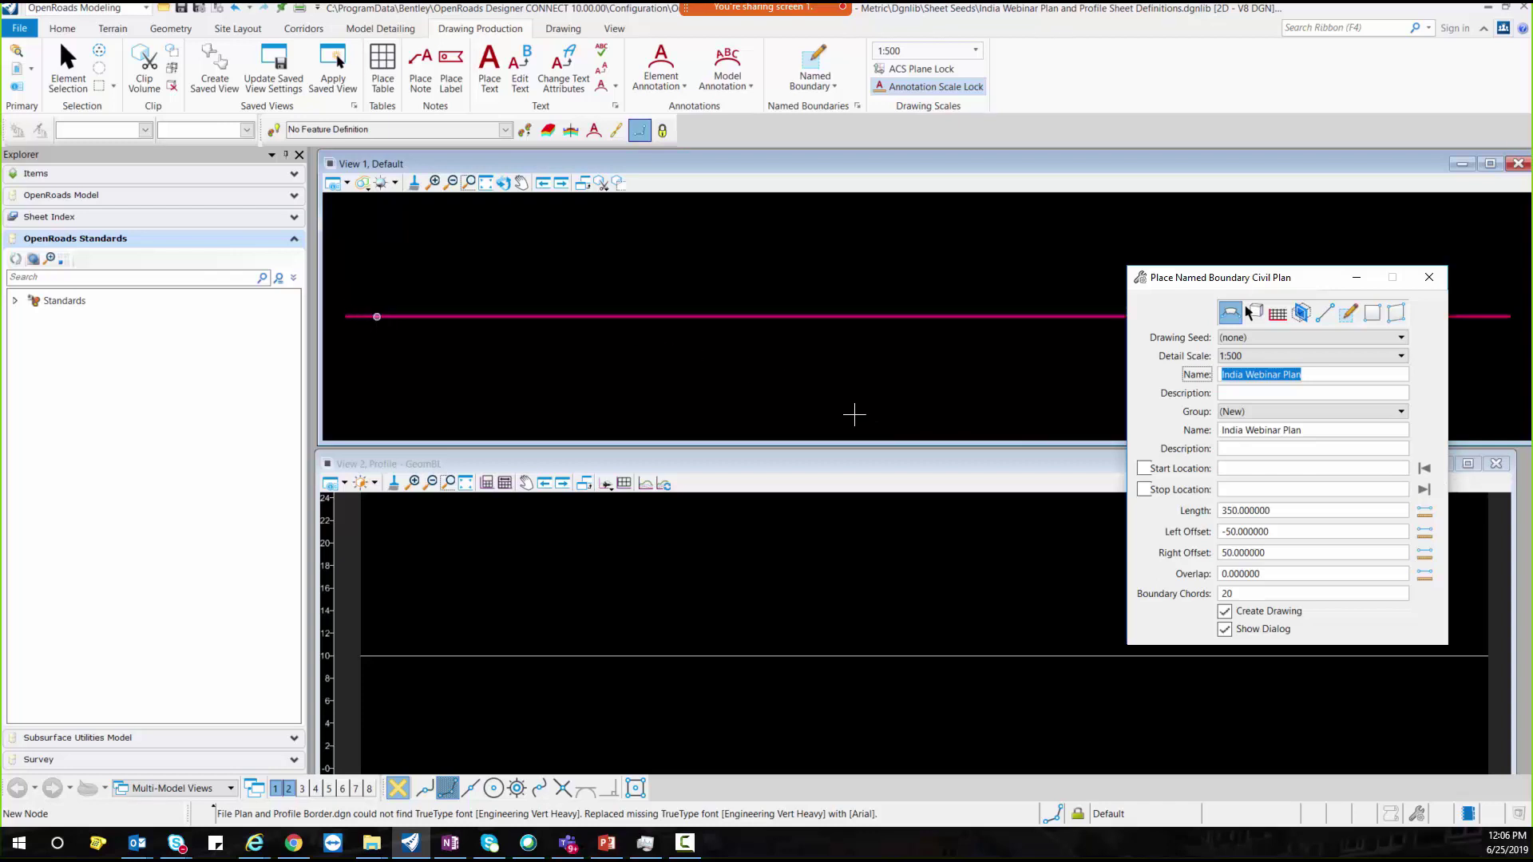
left_click(365, 317)
left_click(810, 413)
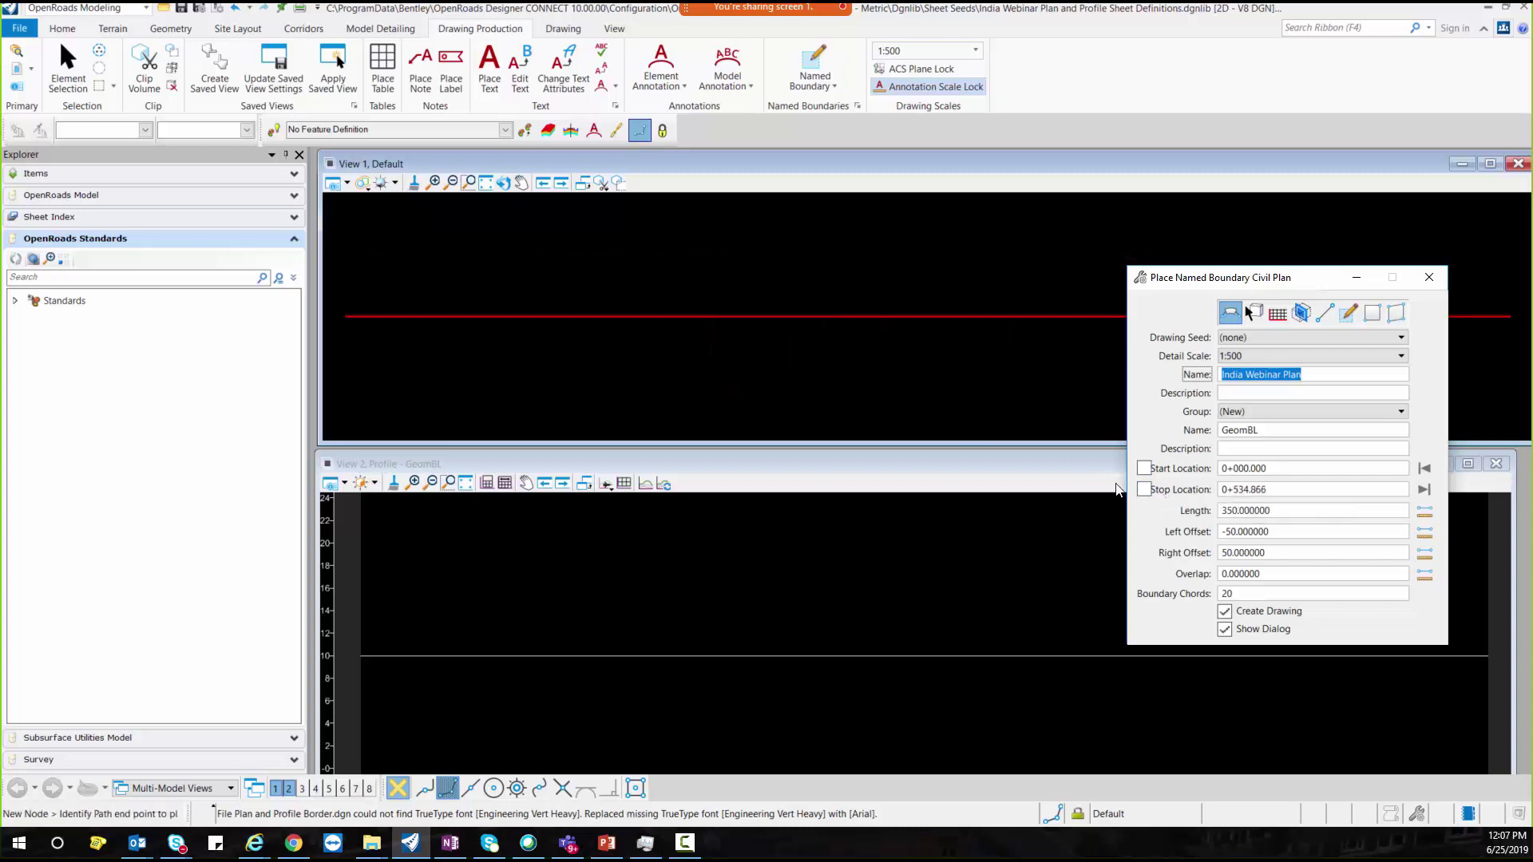
left_click(1252, 473)
left_click(1280, 487)
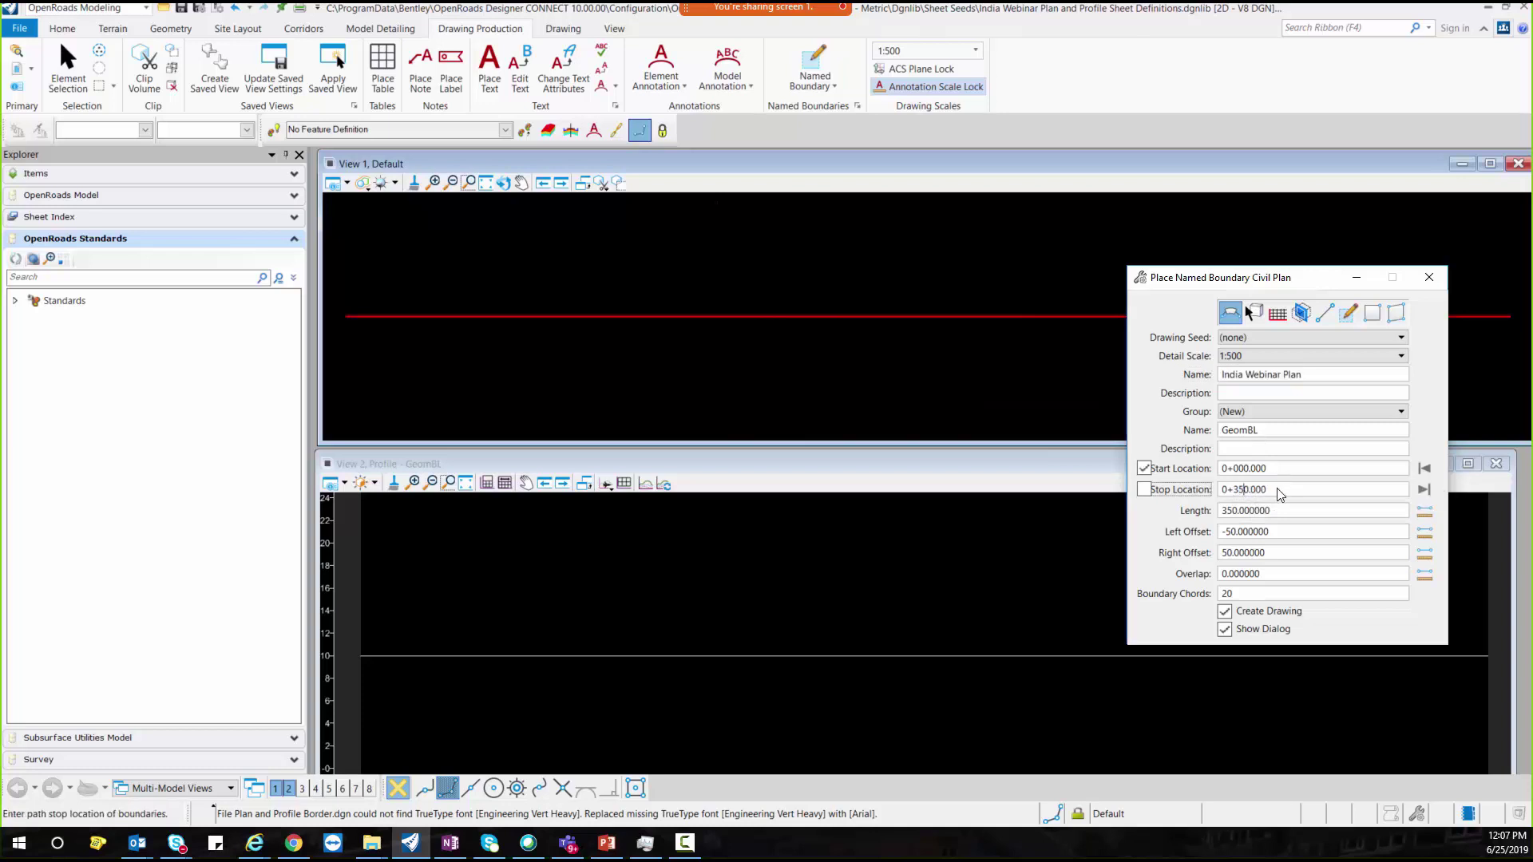
key("Tab")
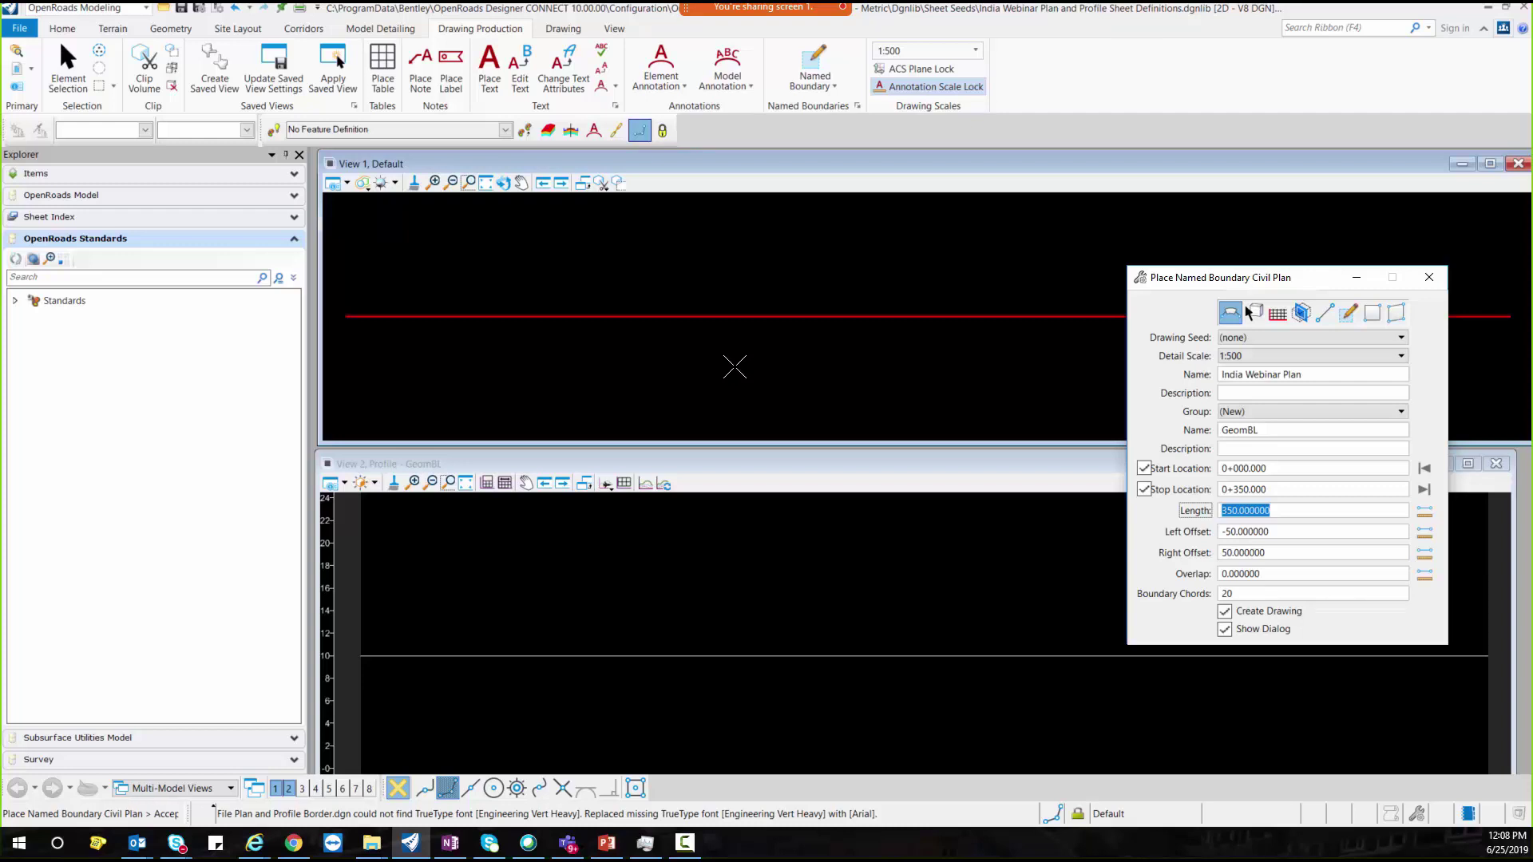
Step: Accept the plan boundary, then set discipline Civil, purpose Plan View and seed Seed2D - Metric Drawing.dgn
left_click(734, 367)
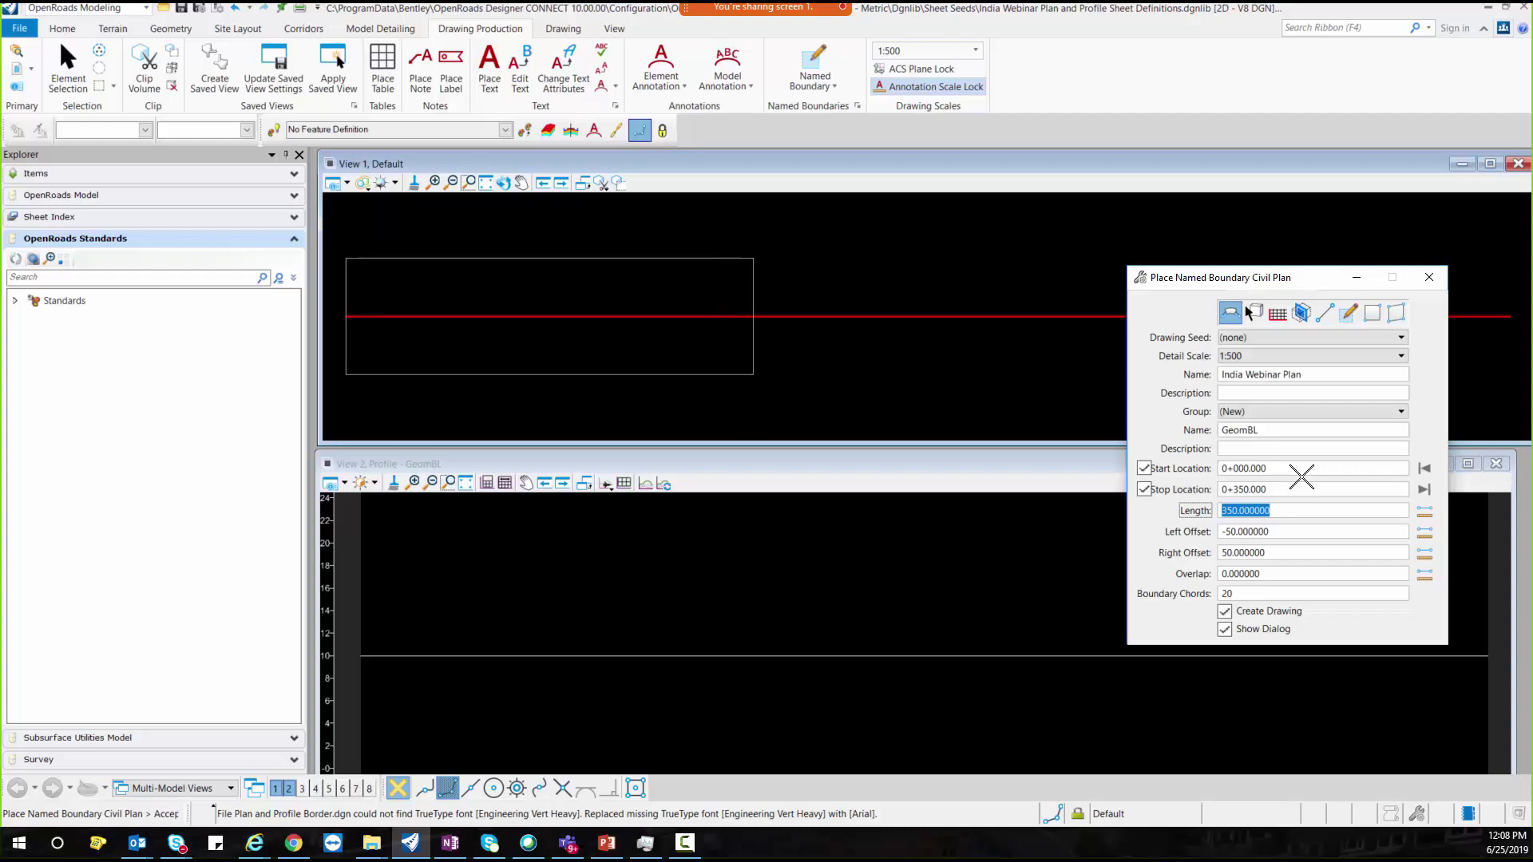
left_click(735, 366)
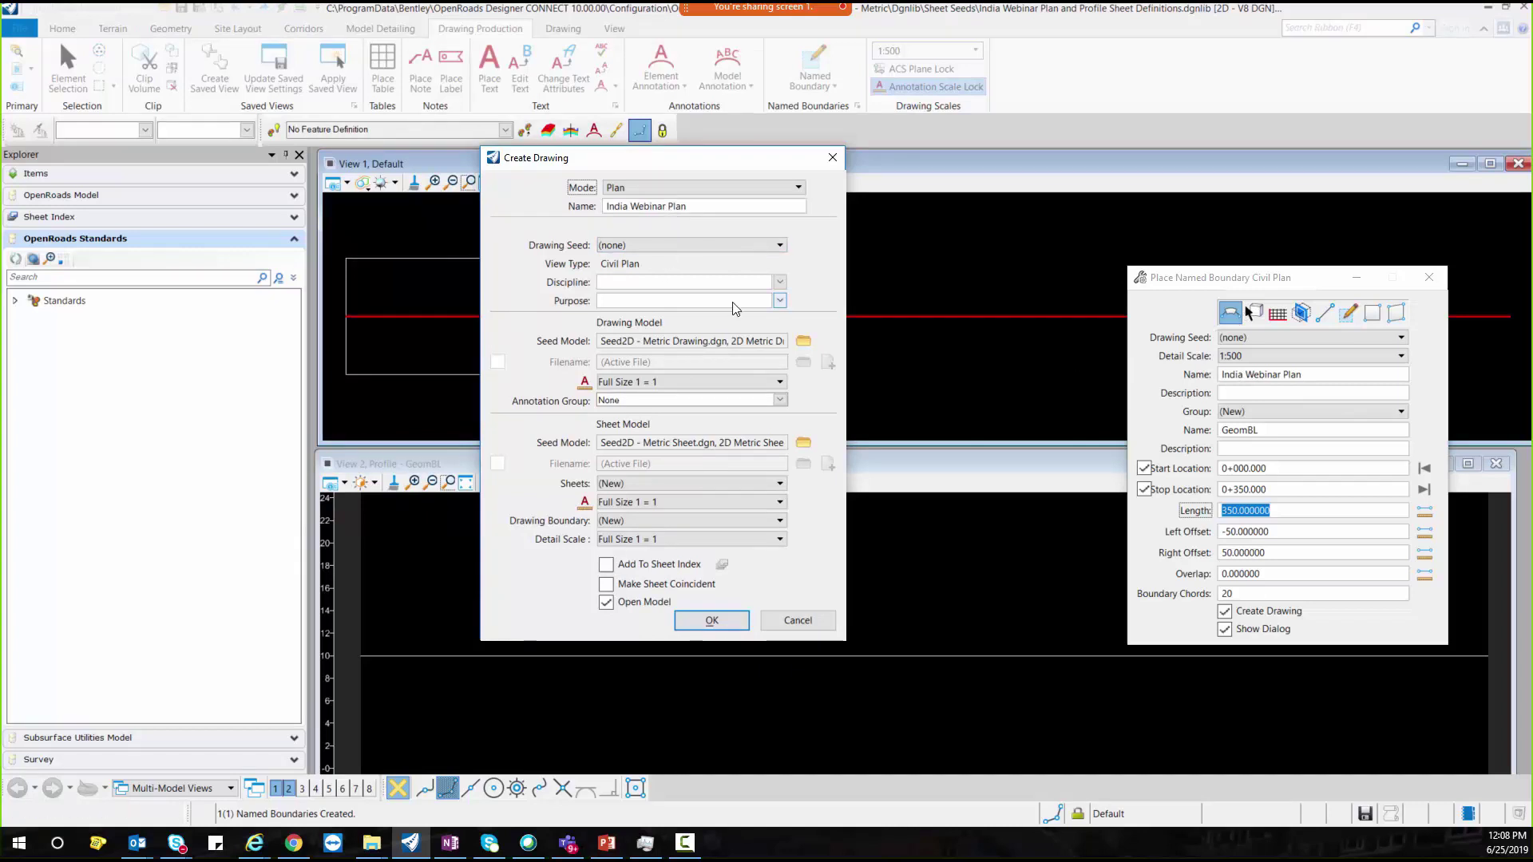
left_click(779, 282)
left_click(776, 319)
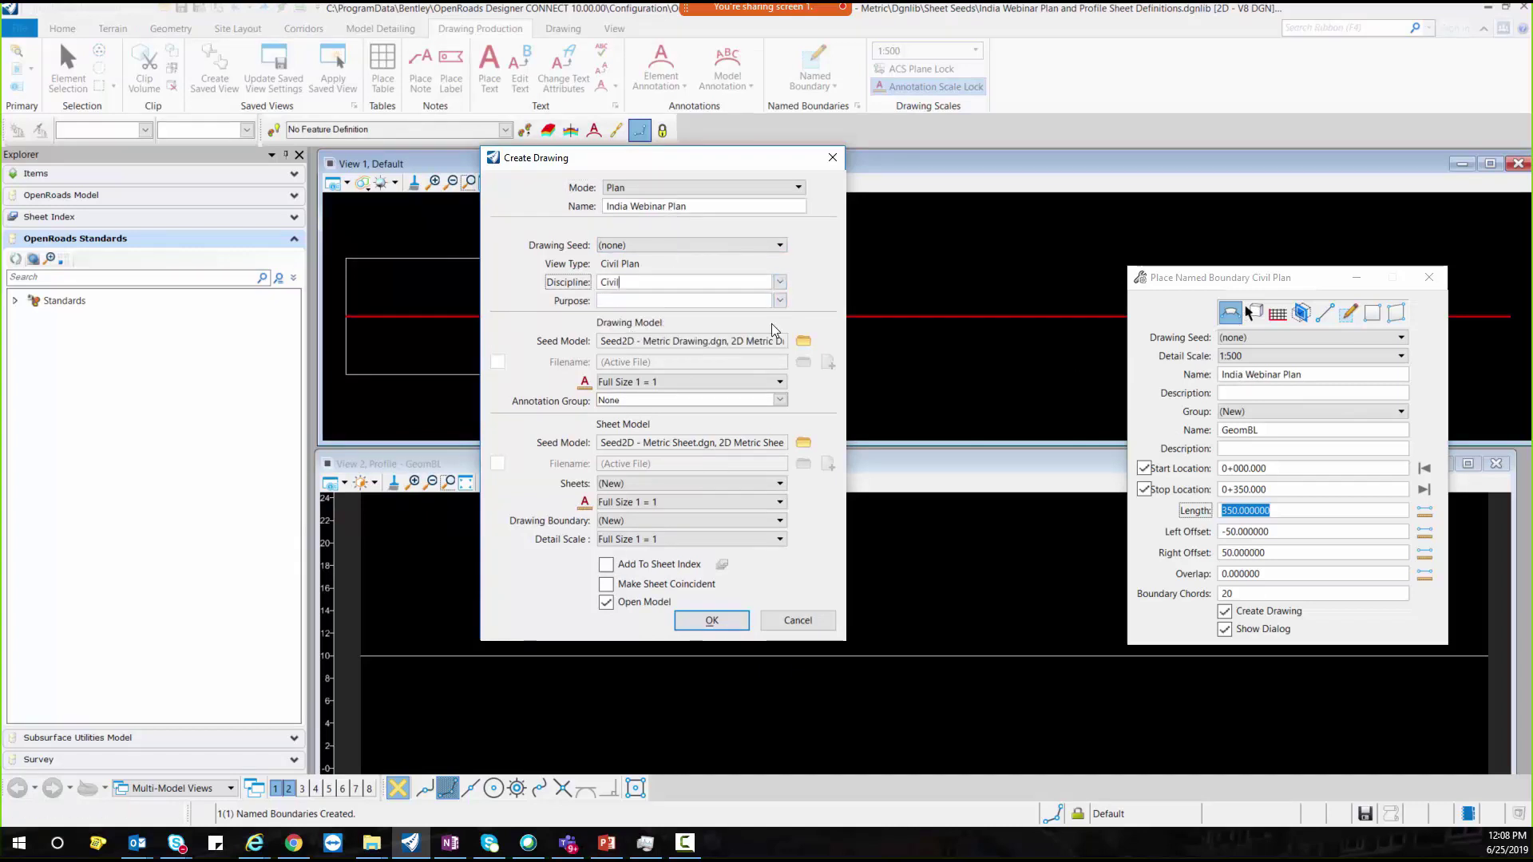
left_click(780, 301)
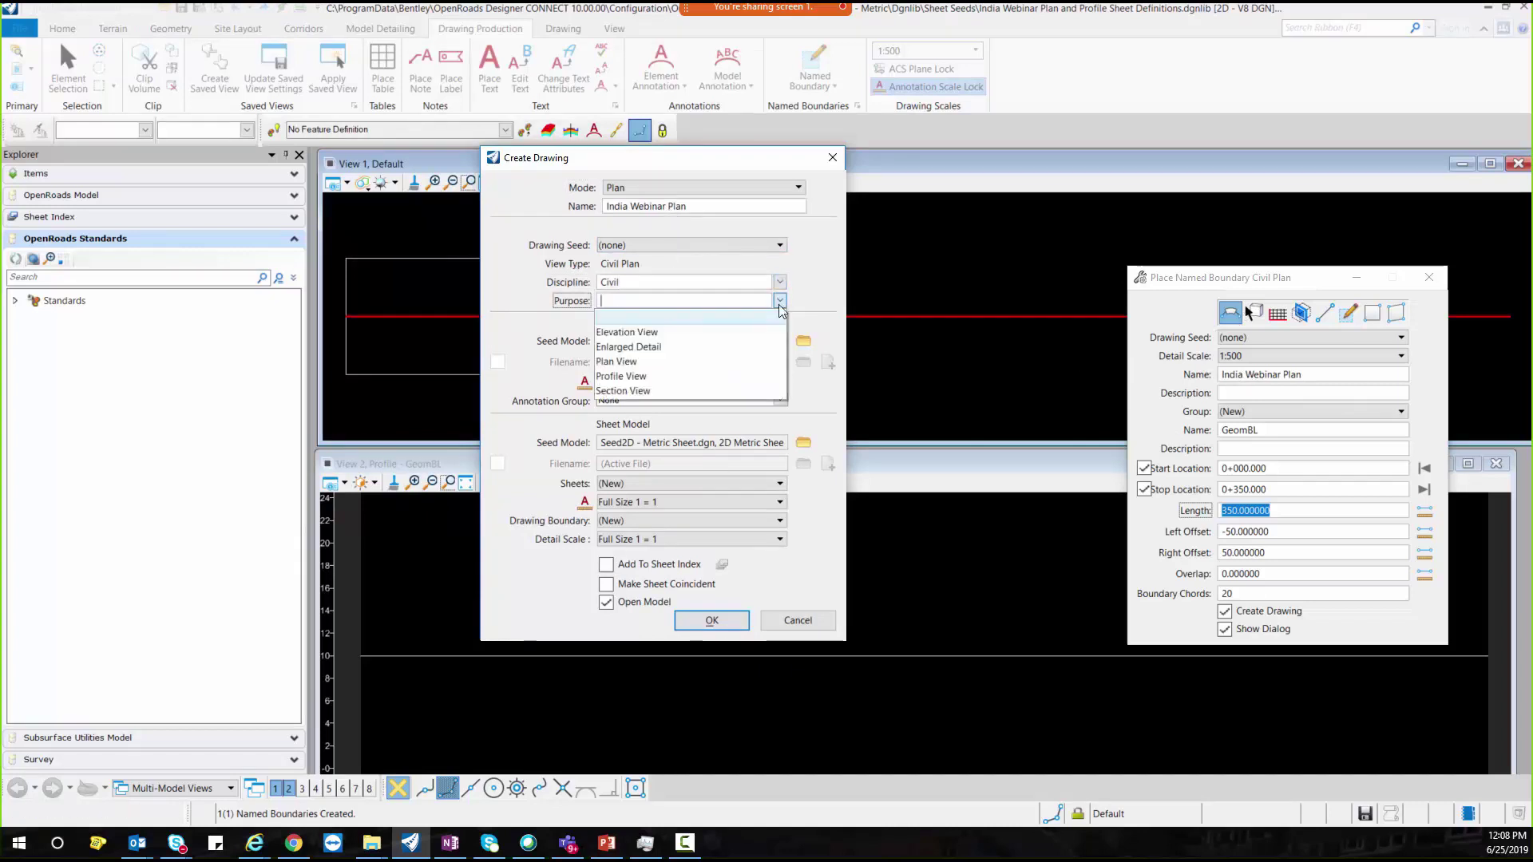
left_click(652, 362)
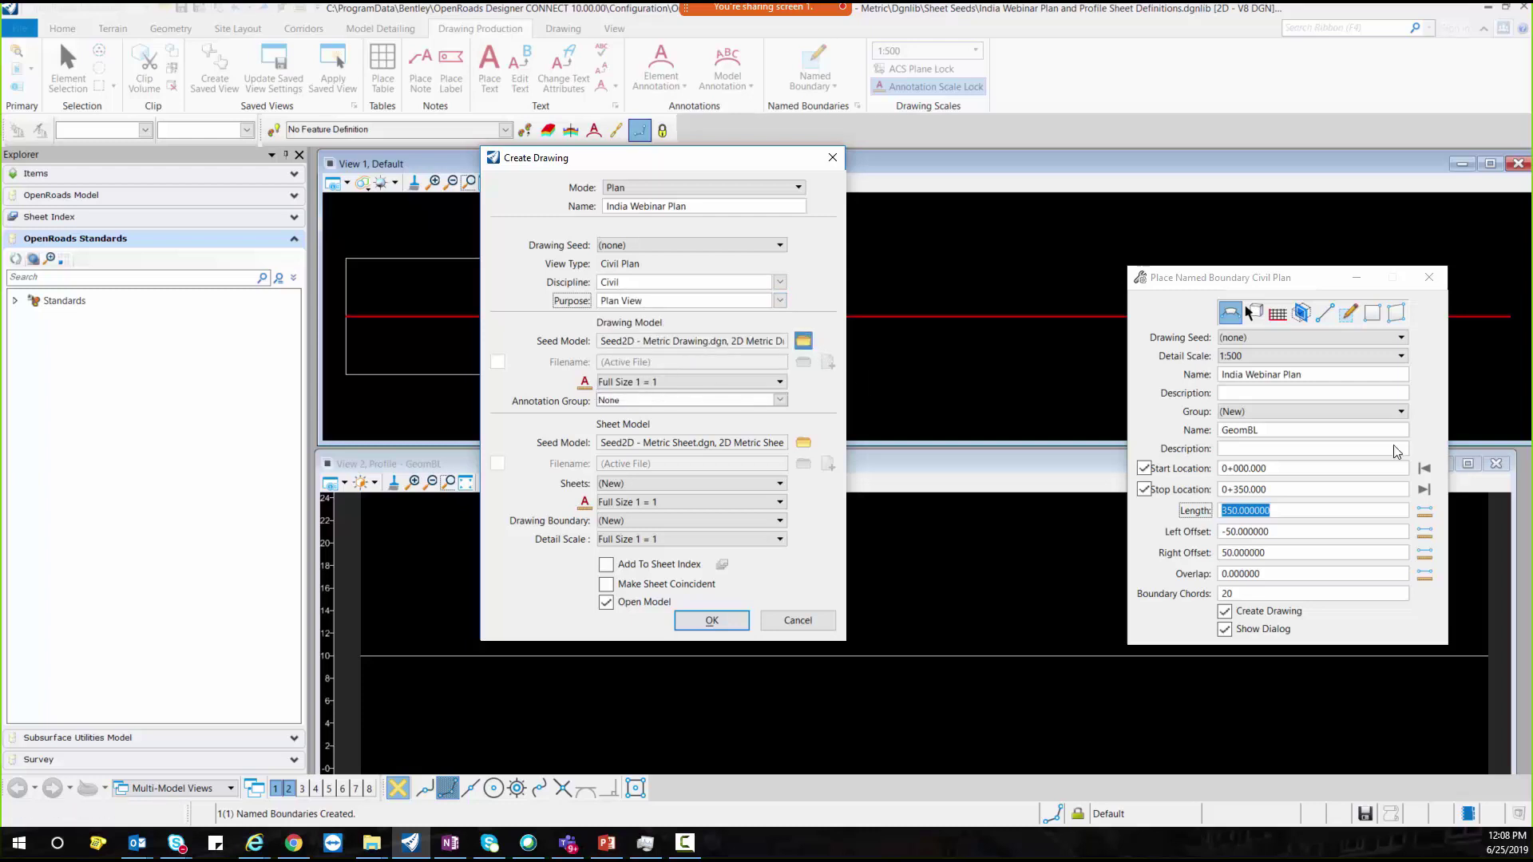
left_click(803, 341)
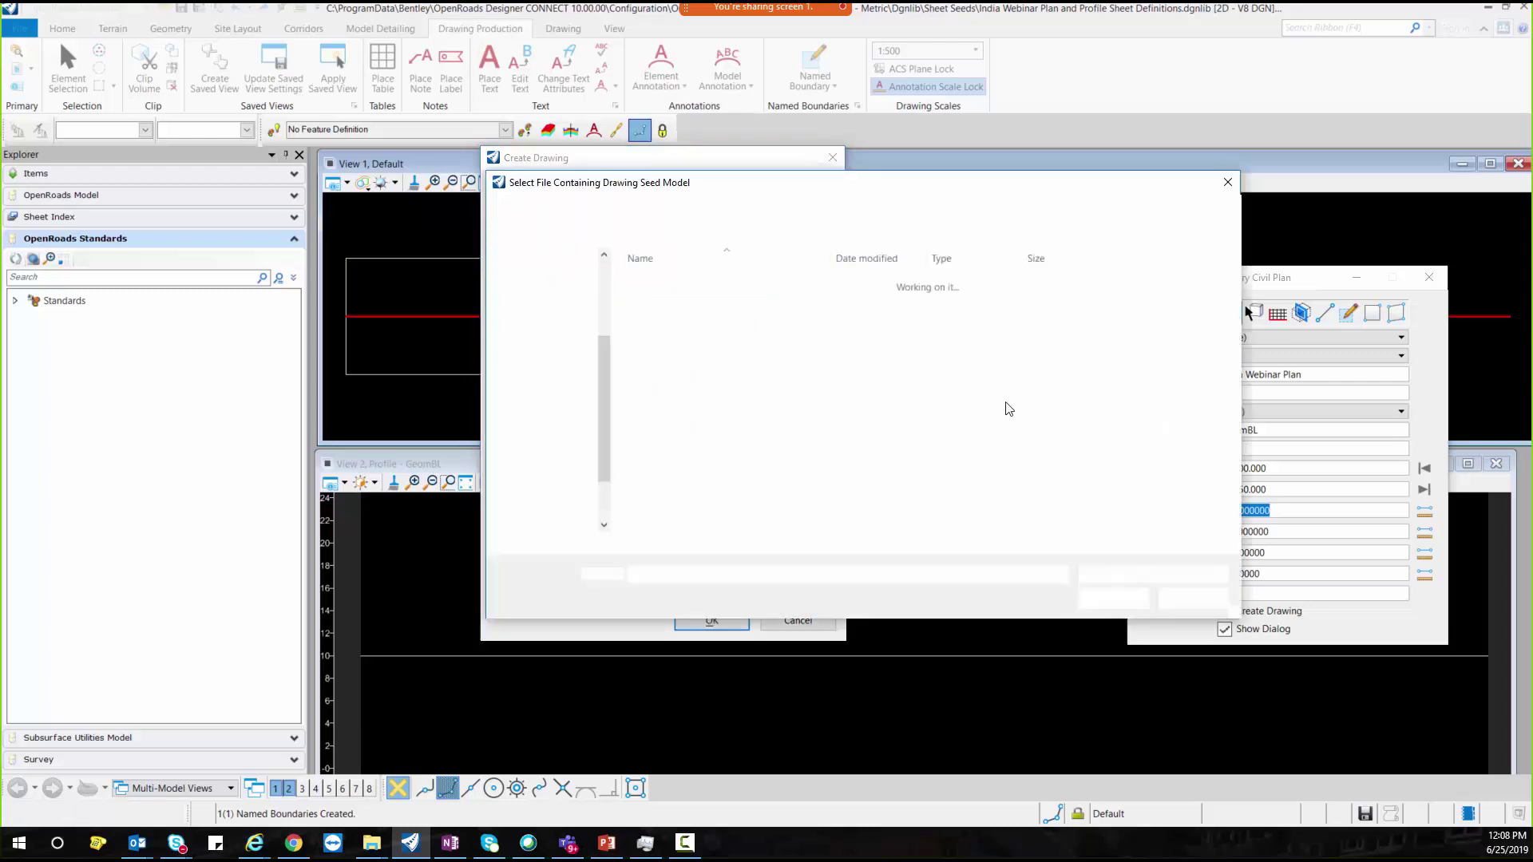
double_click(704, 286)
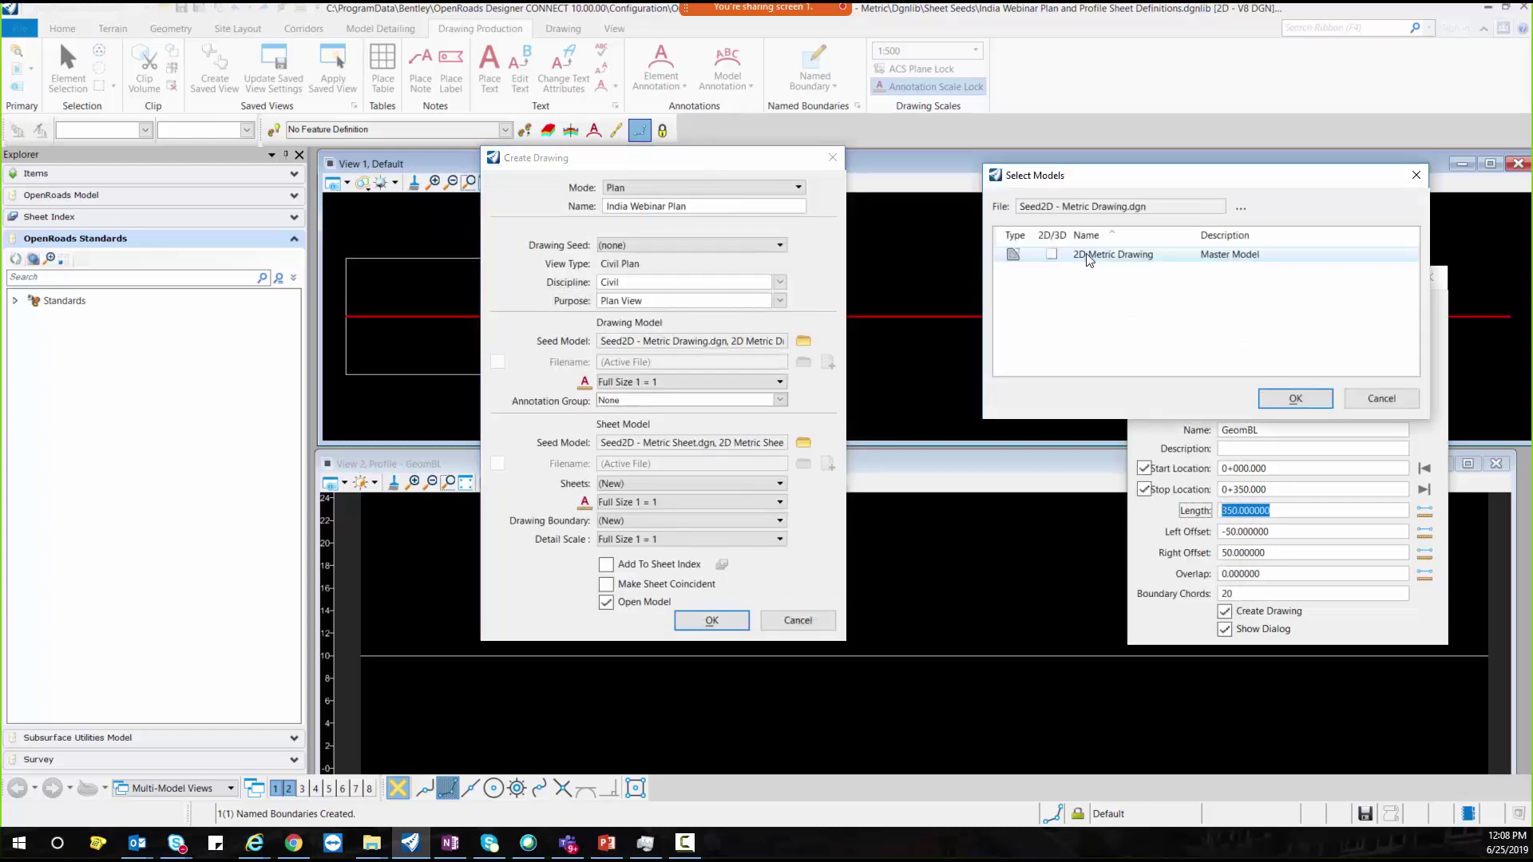
Step: Confirm the Plan View purpose and set annotation and sheet detail scales to 1:500
left_click(1286, 399)
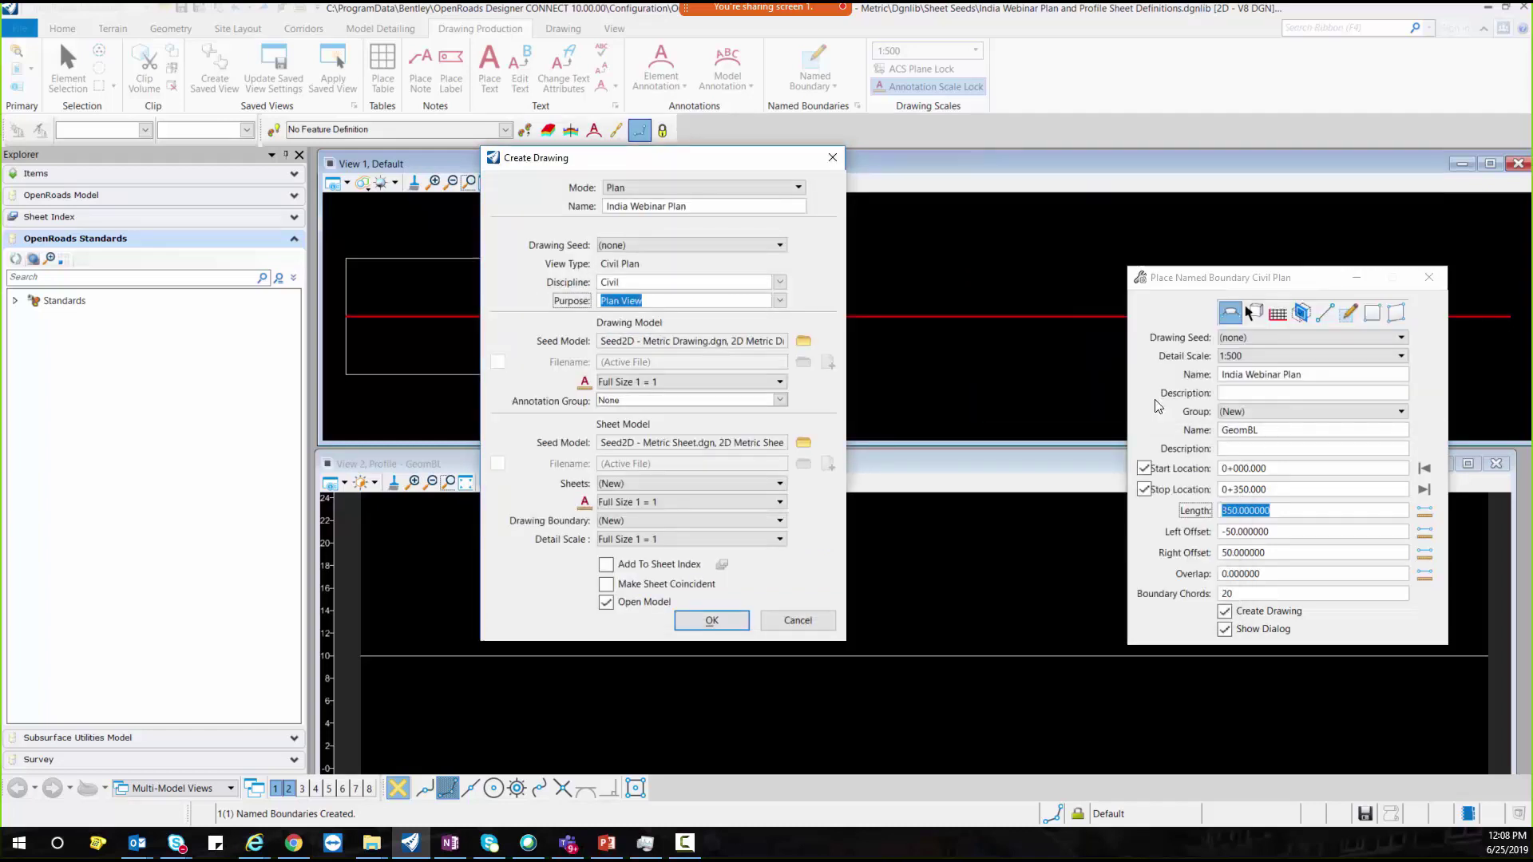
left_click(780, 383)
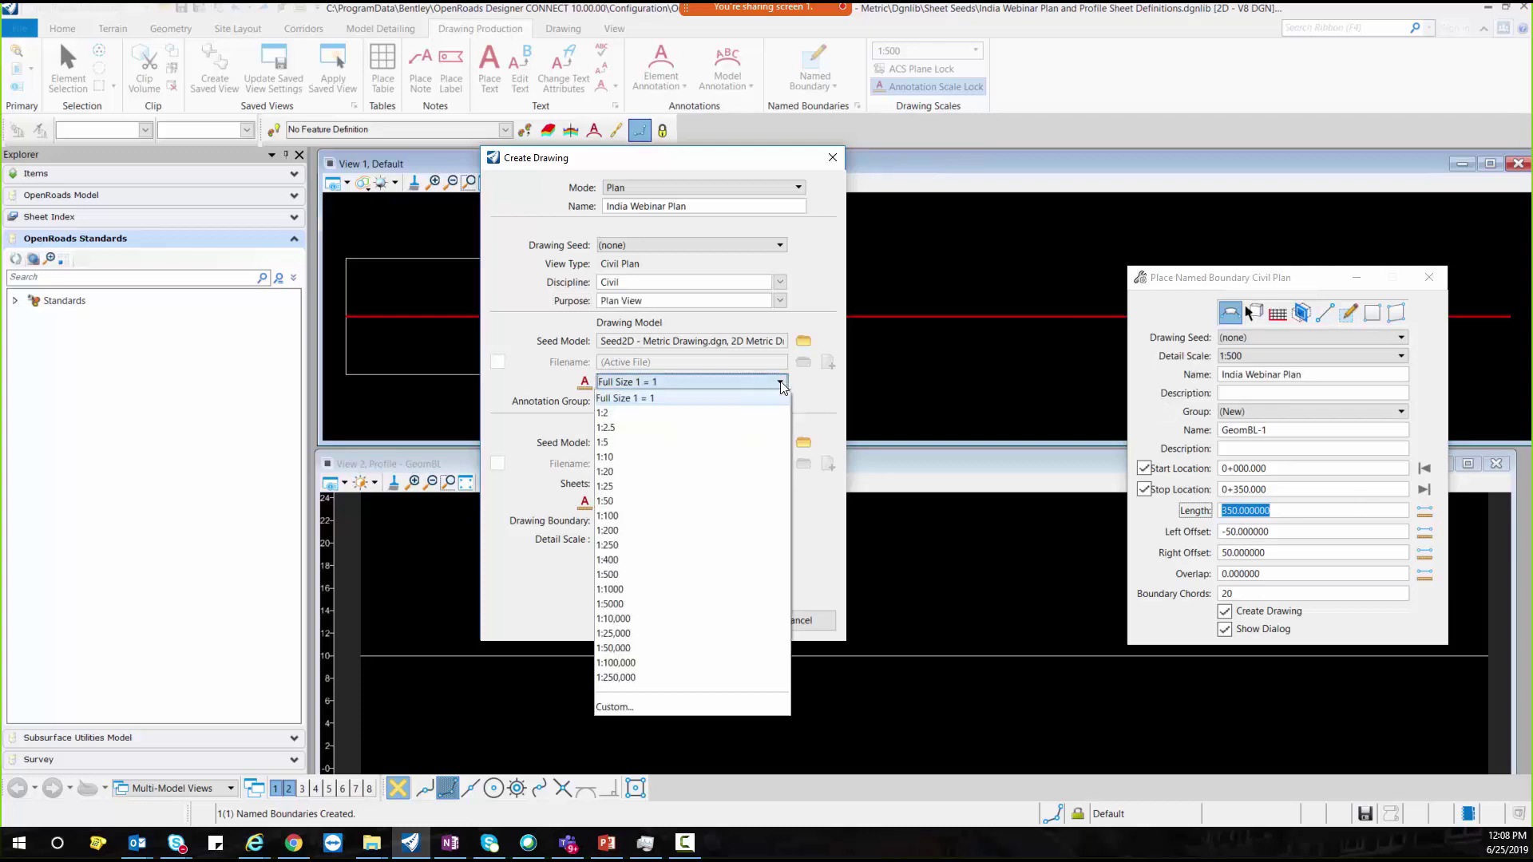
left_click(638, 576)
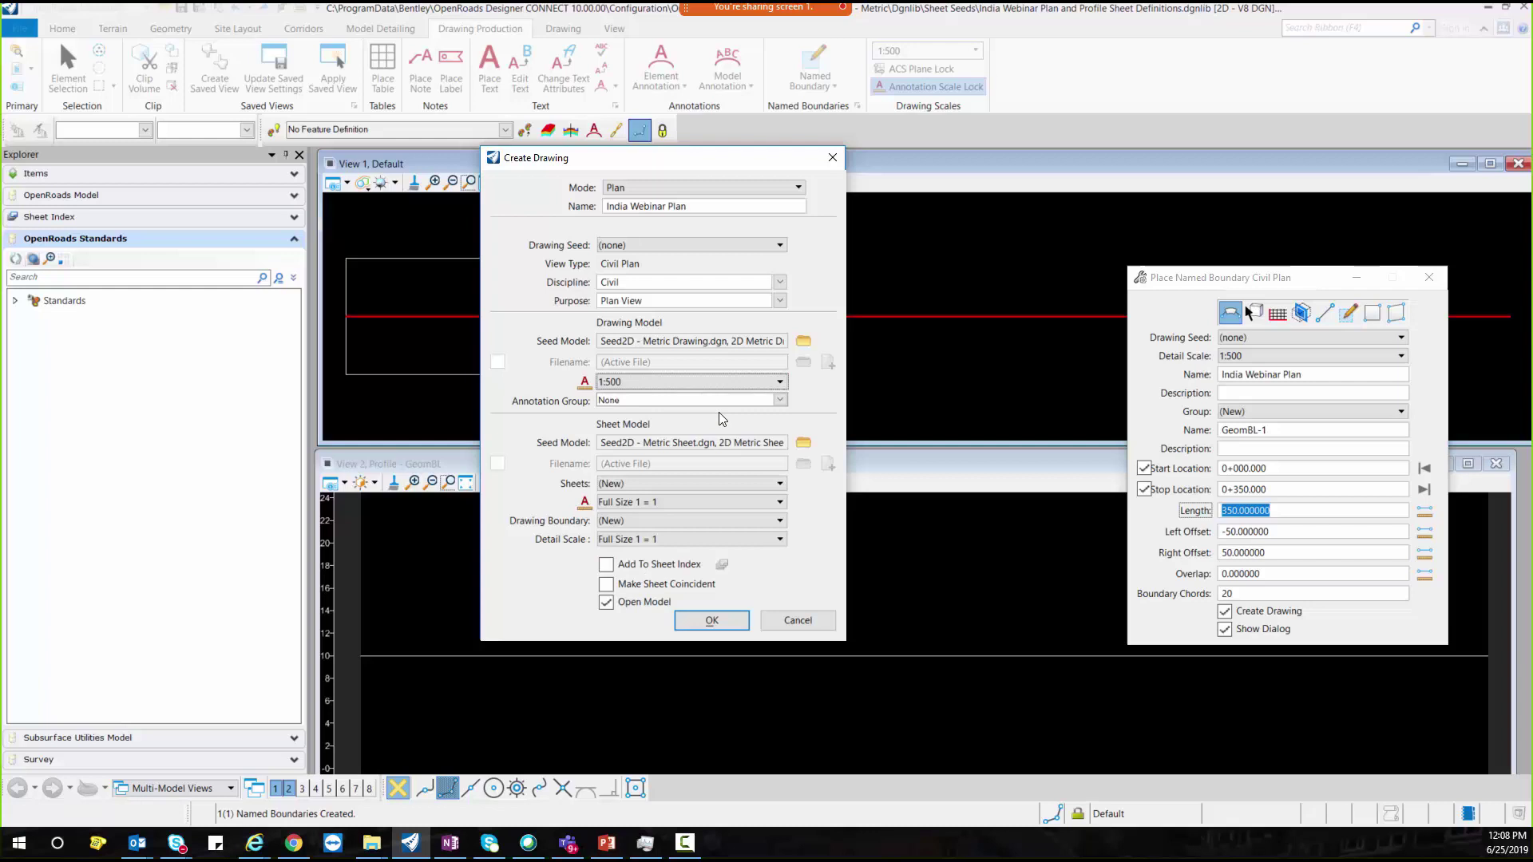
left_click(630, 540)
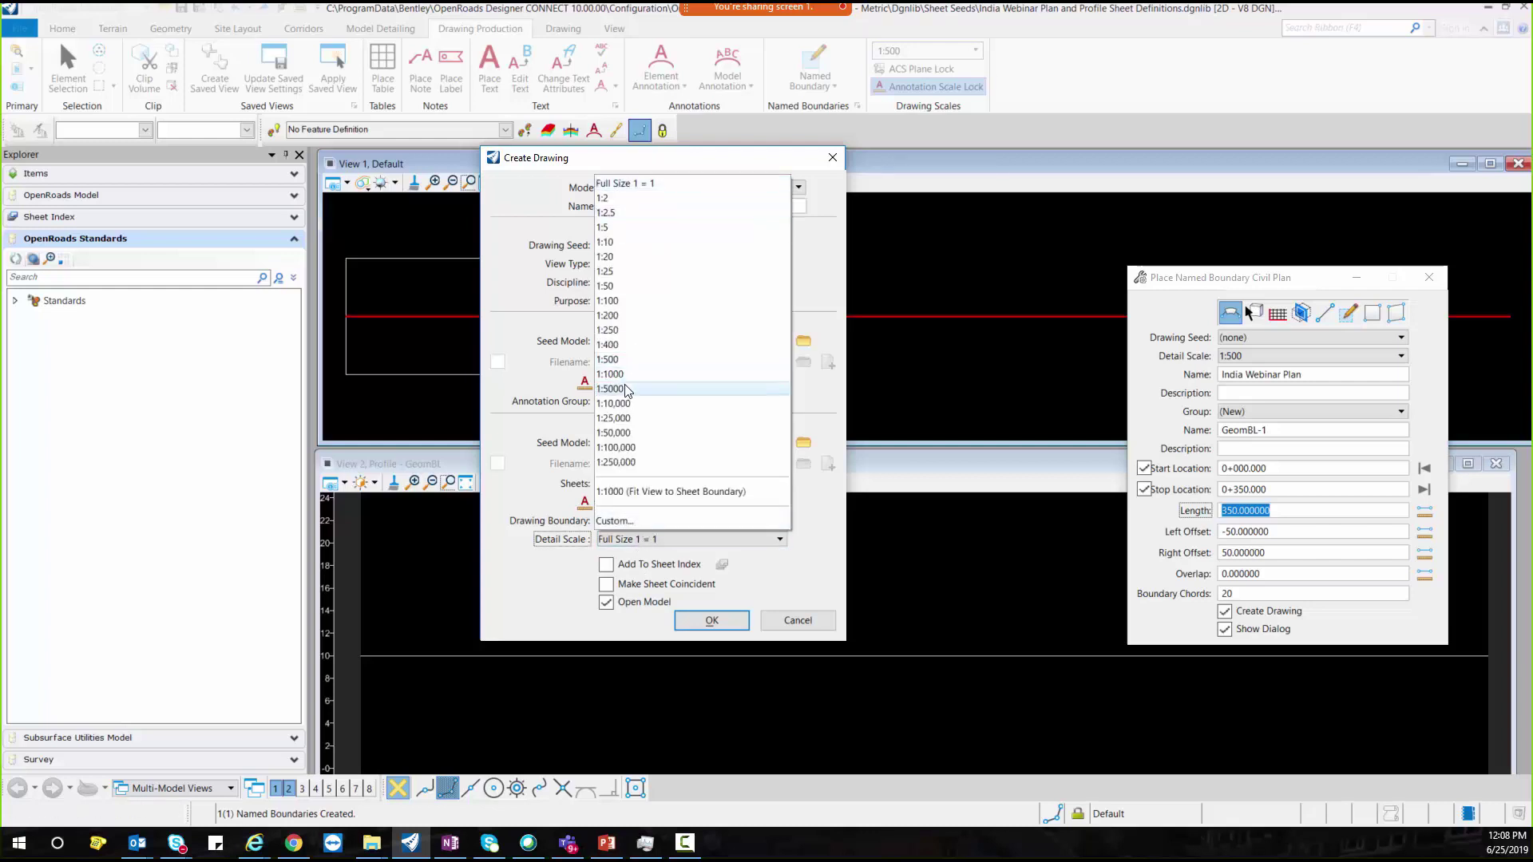
left_click(622, 363)
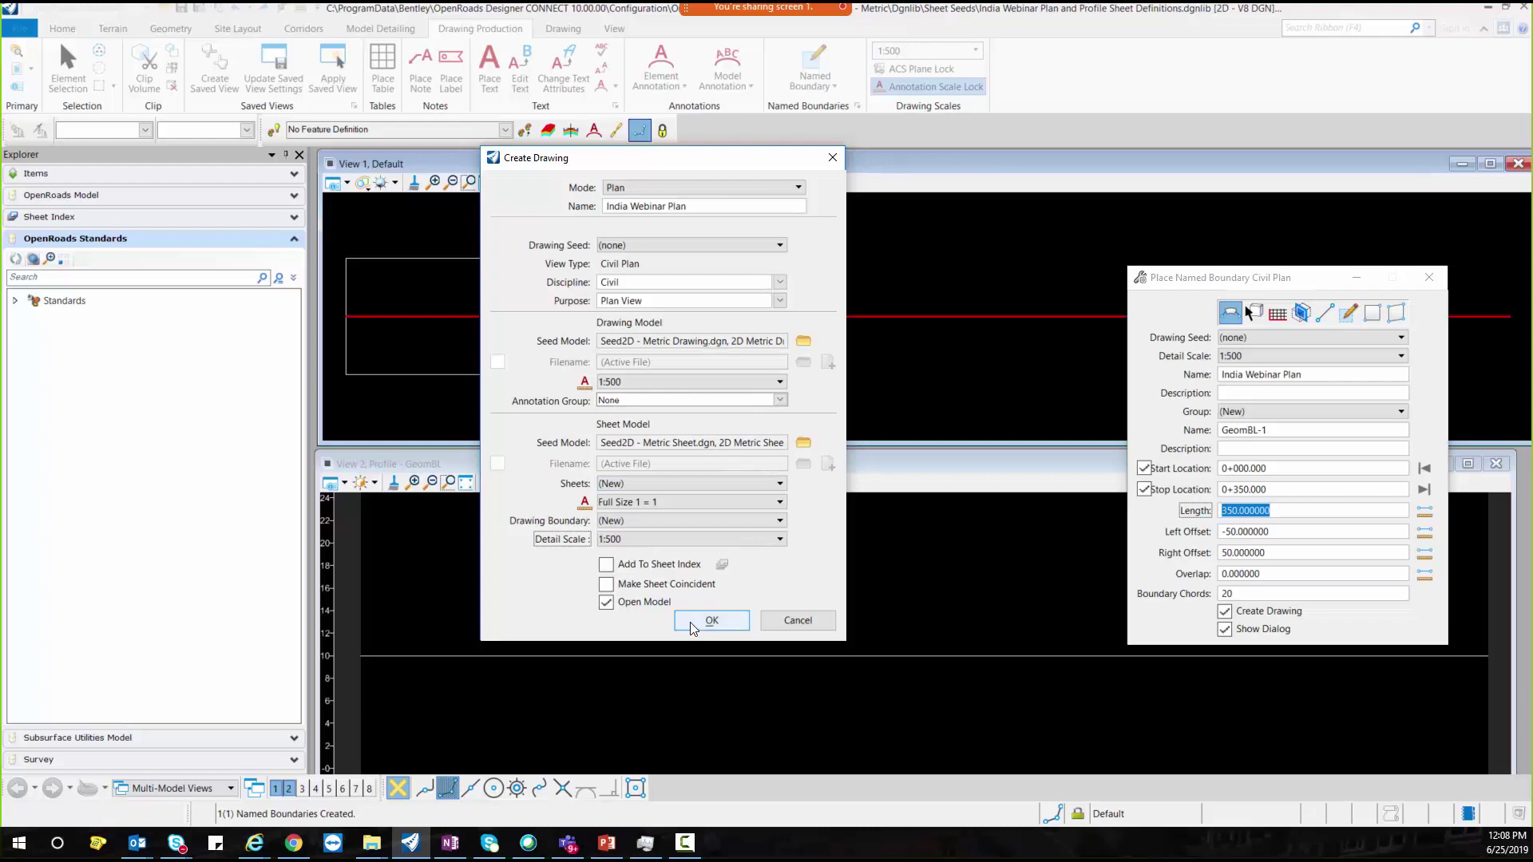
Step: Create the India Webinar Plan drawing and sheet, fit the sheet, then return to Multi-Model Views
left_click(710, 621)
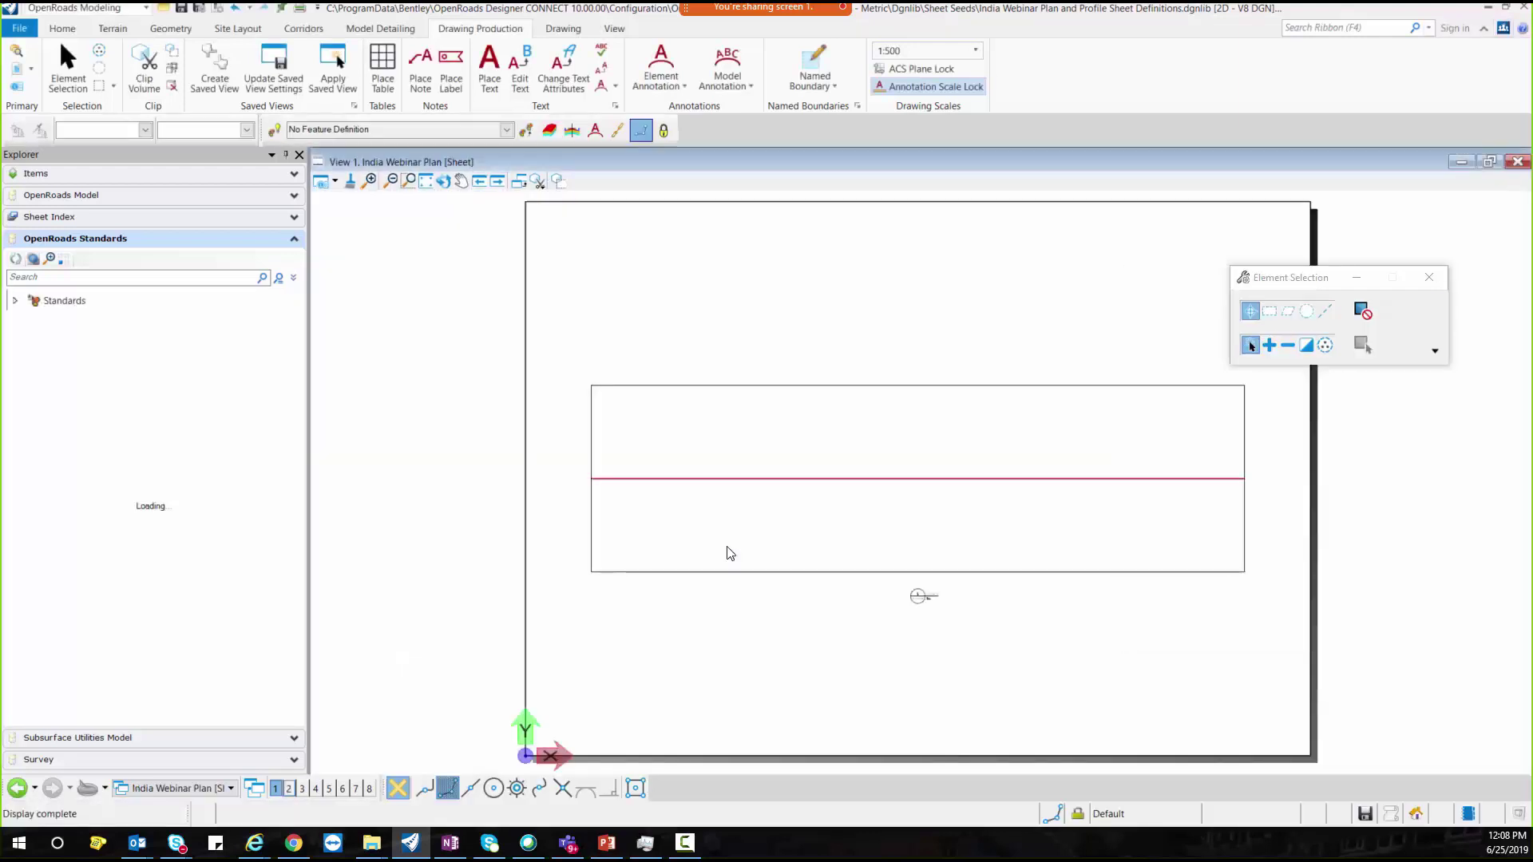
left_click(426, 181)
left_click(510, 485)
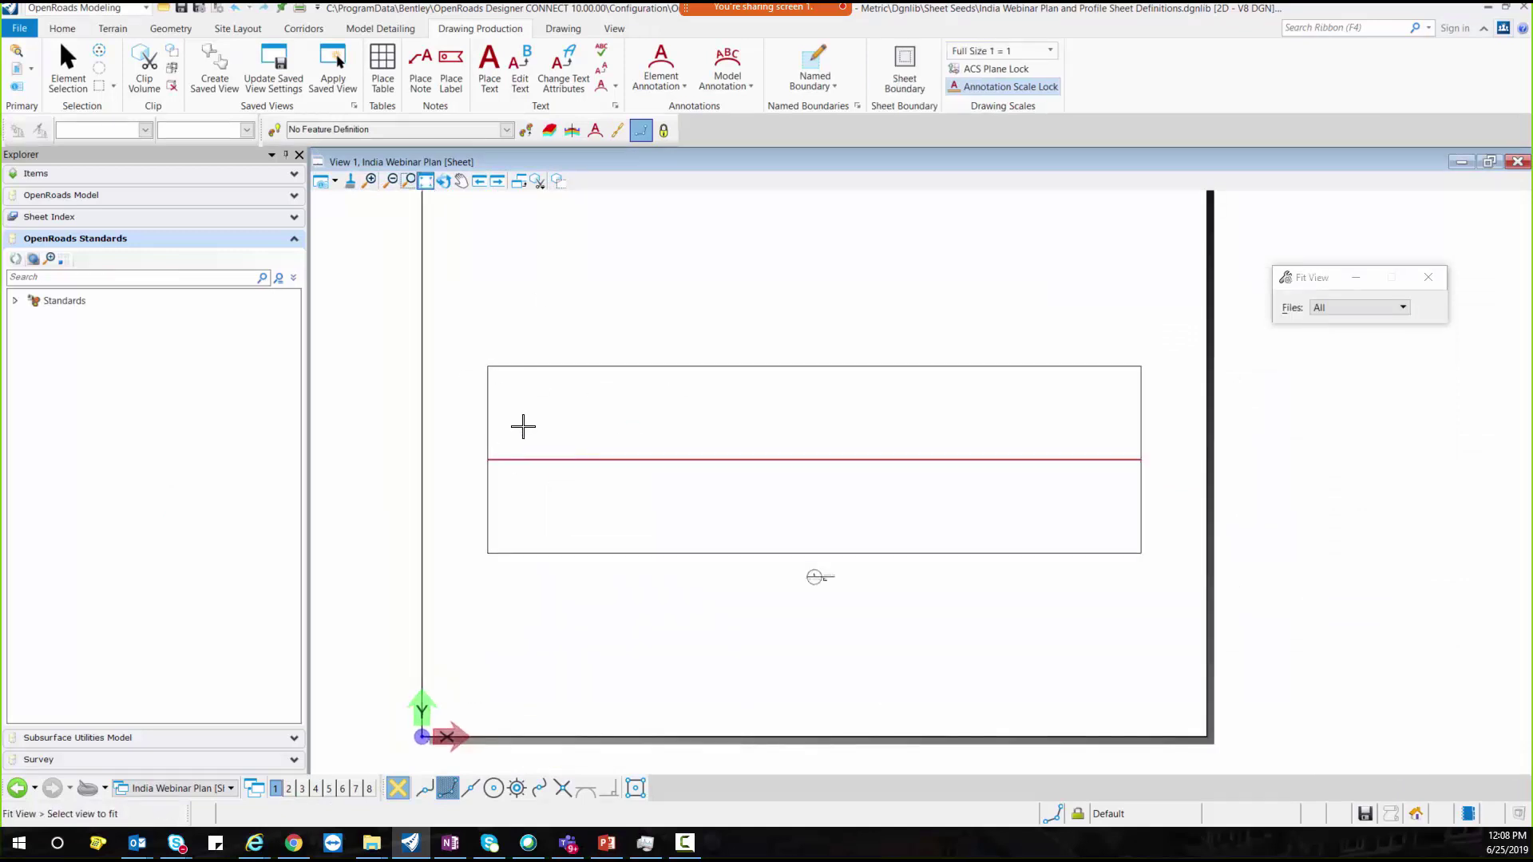
left_click(674, 504)
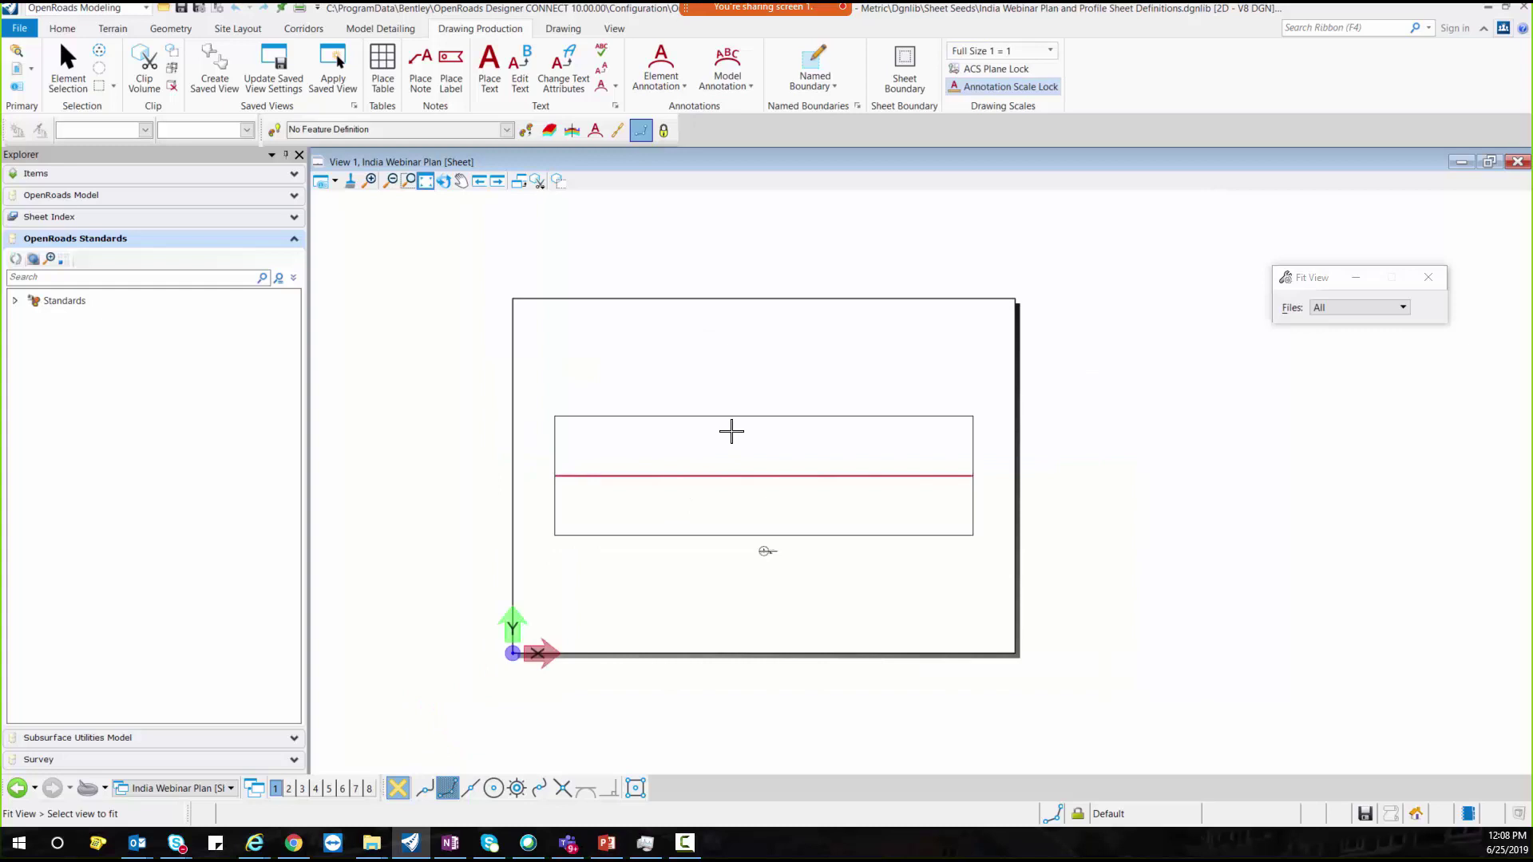
scroll(731, 432, "up", 1)
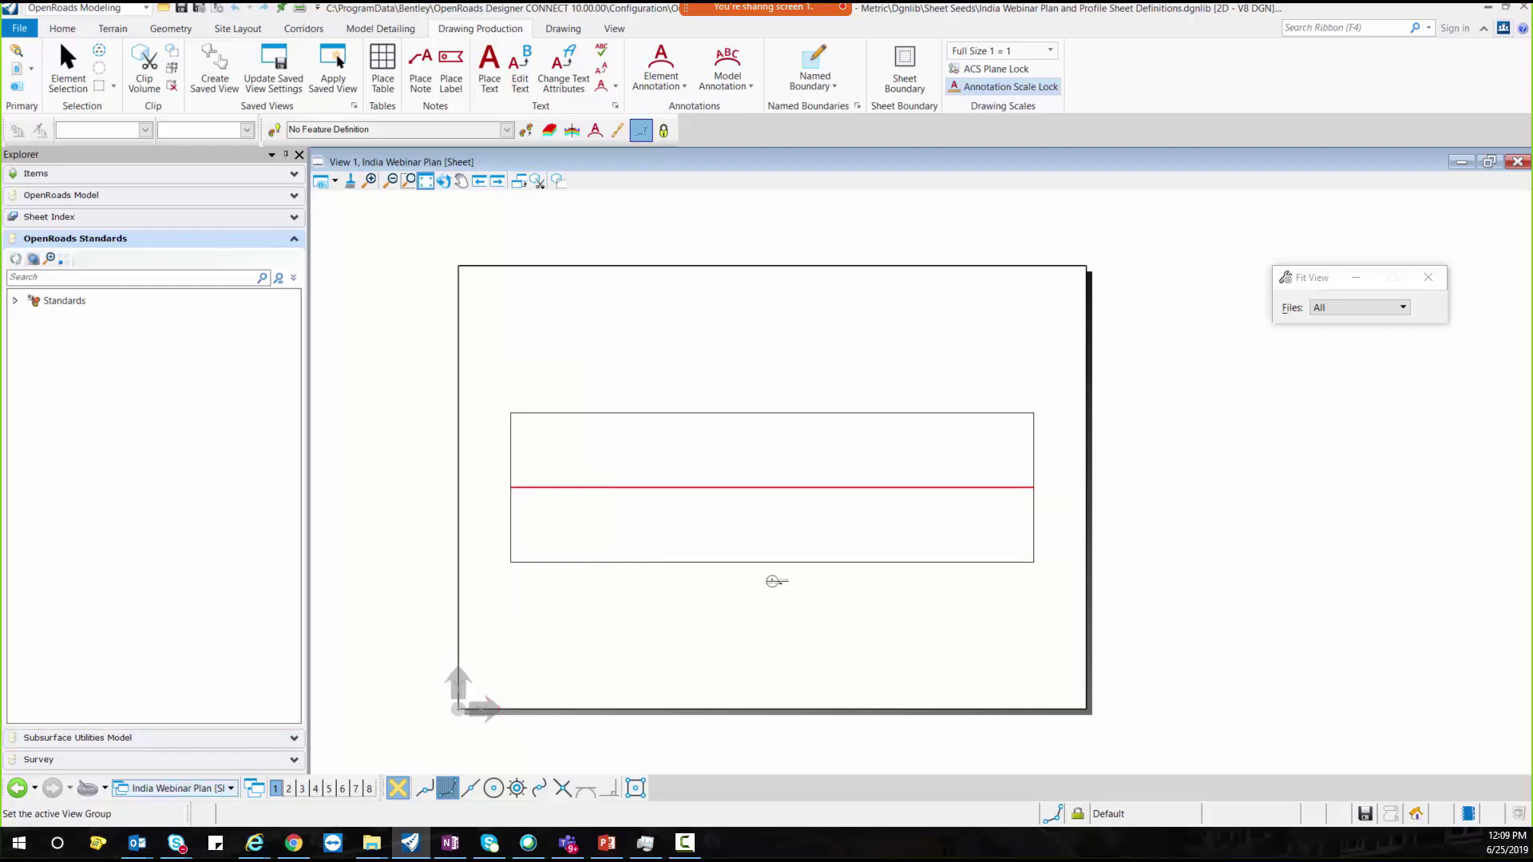
left_click(231, 788)
left_click(336, 749)
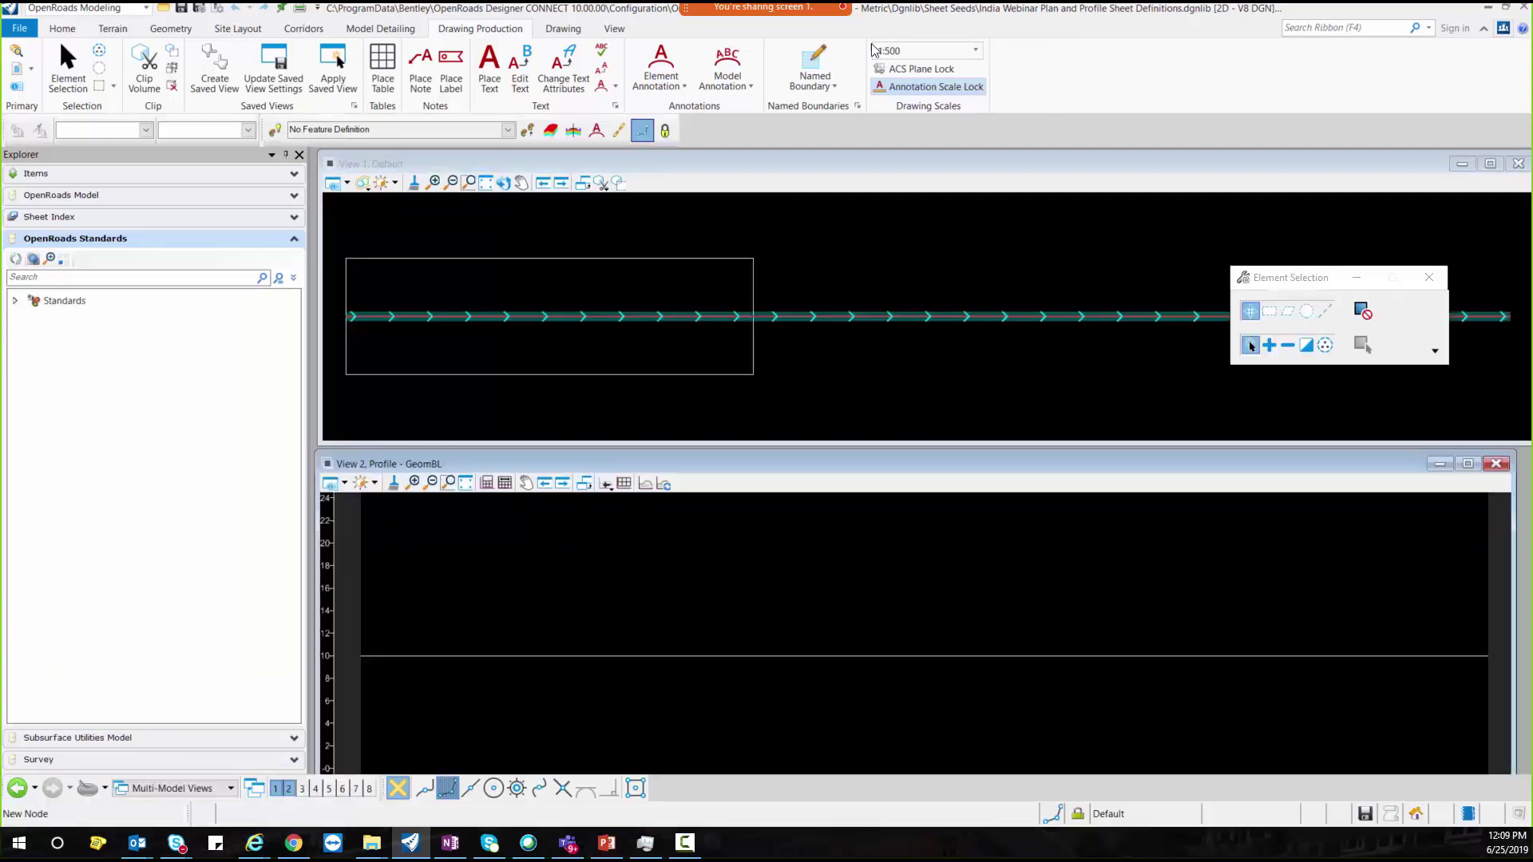
Step: Start a Civil Profile named boundary at 1:500 detail scale named 'India Webinar'
left_click(68, 76)
left_click(815, 57)
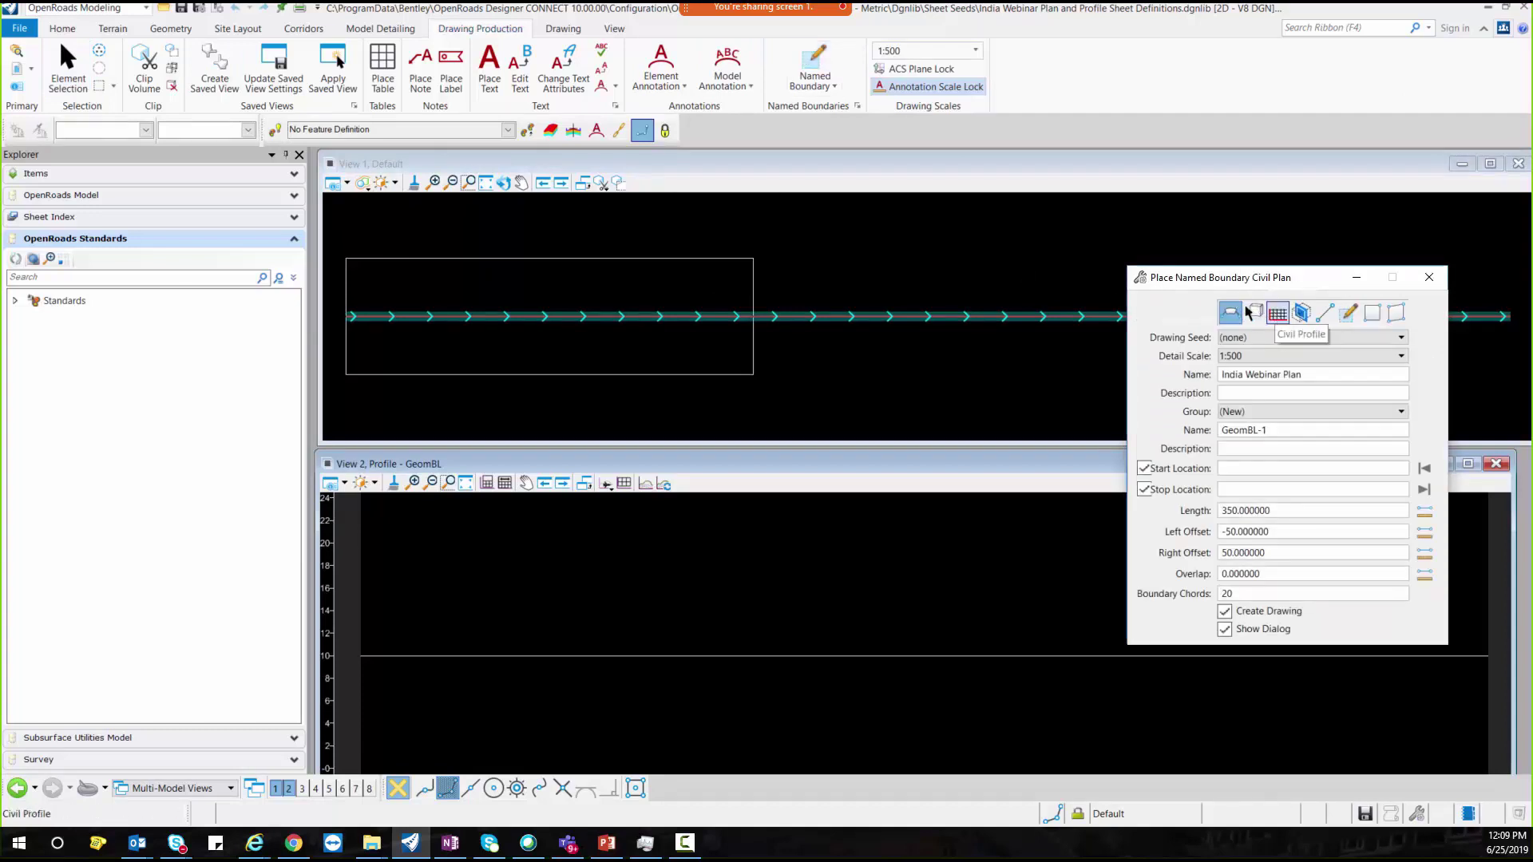
left_click(1252, 312)
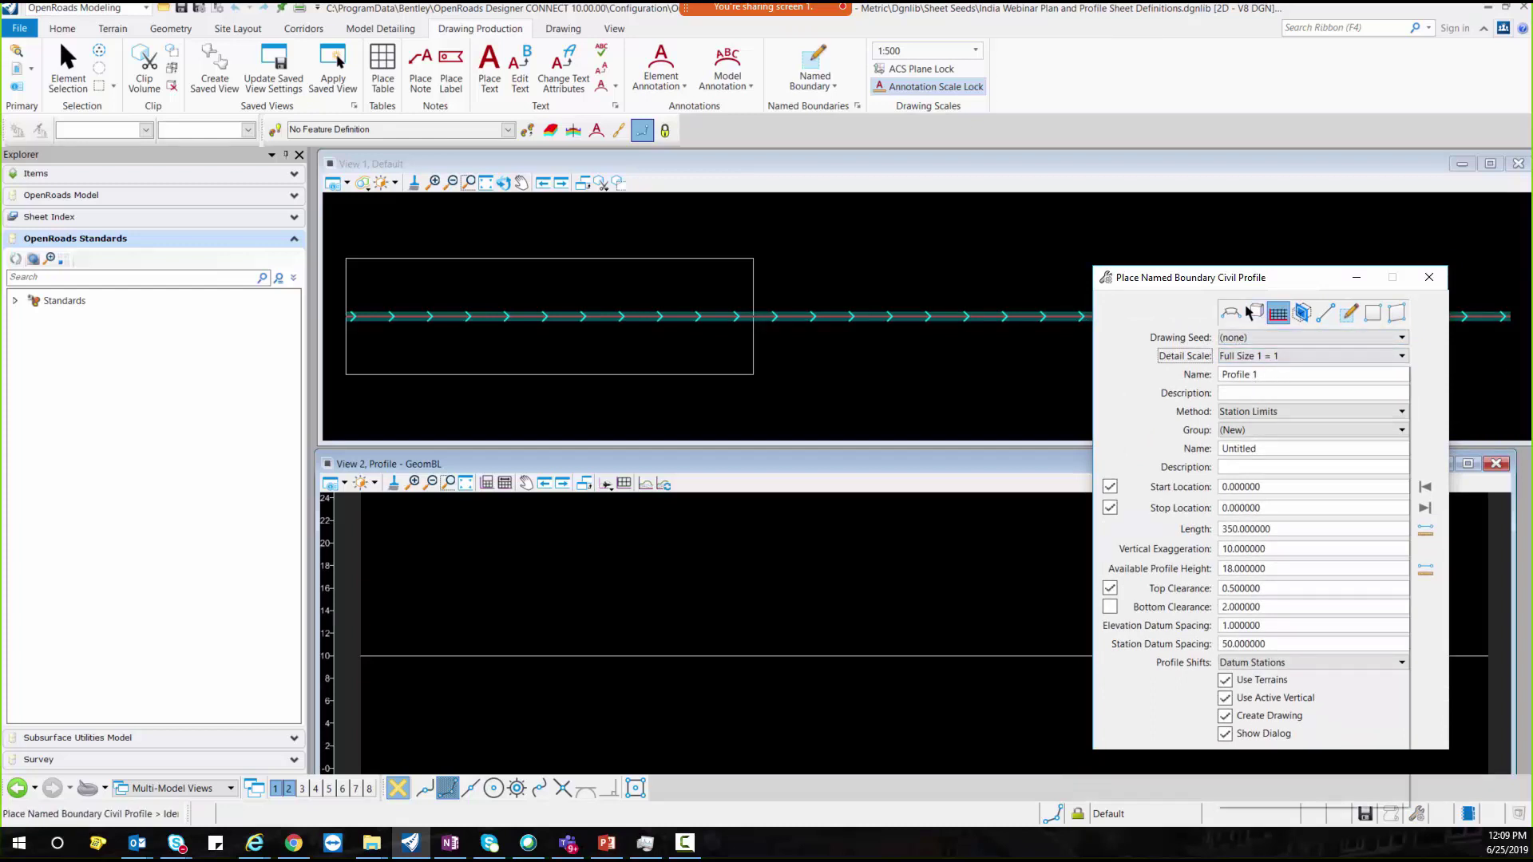
left_click(1310, 357)
scroll(1269, 631, "down", 3)
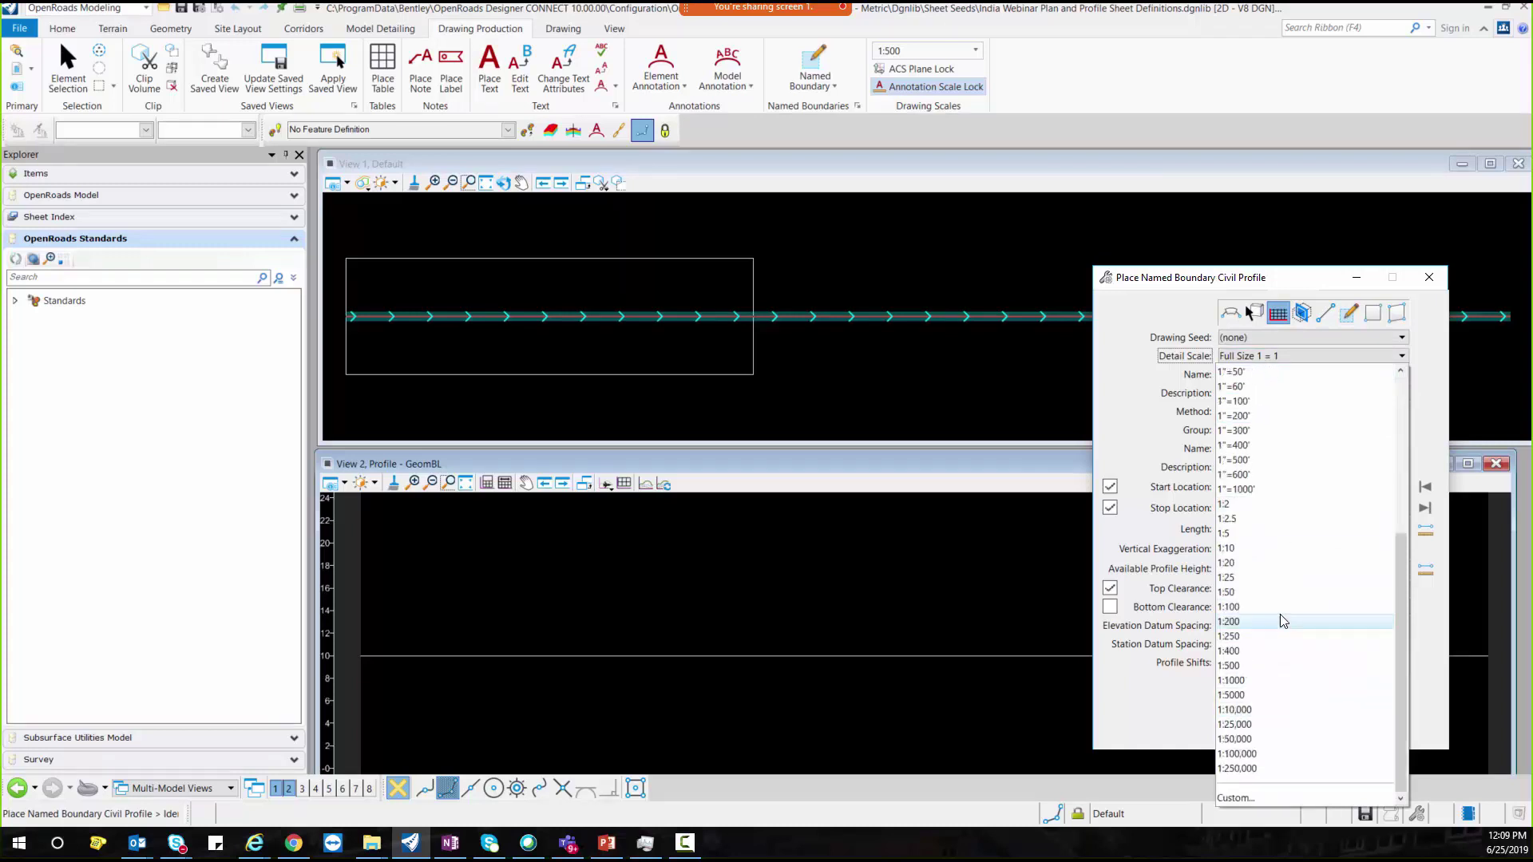
left_click(1270, 666)
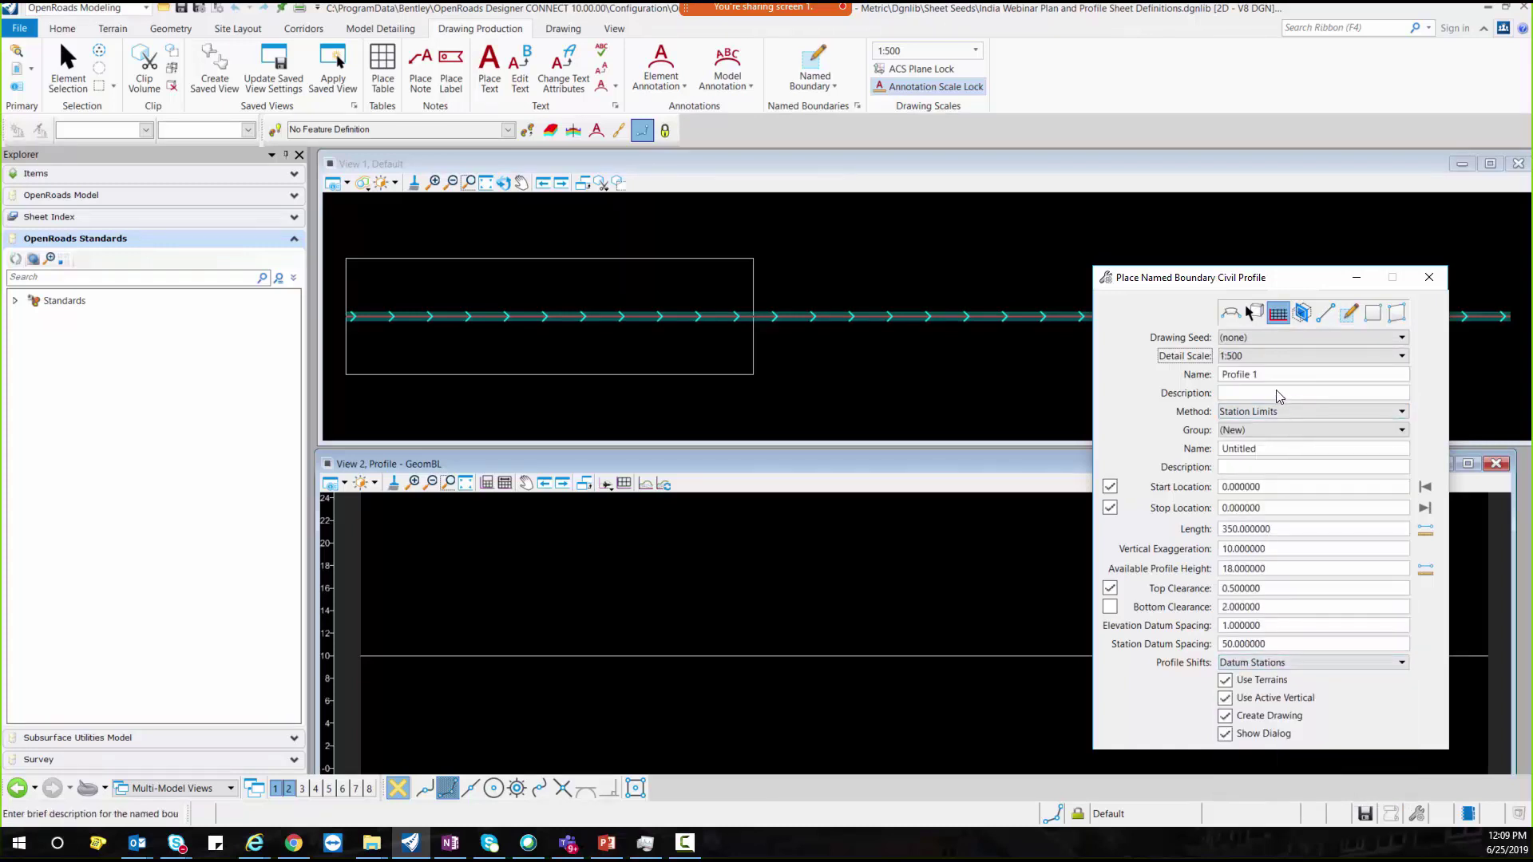
key("Tab")
type("Ind")
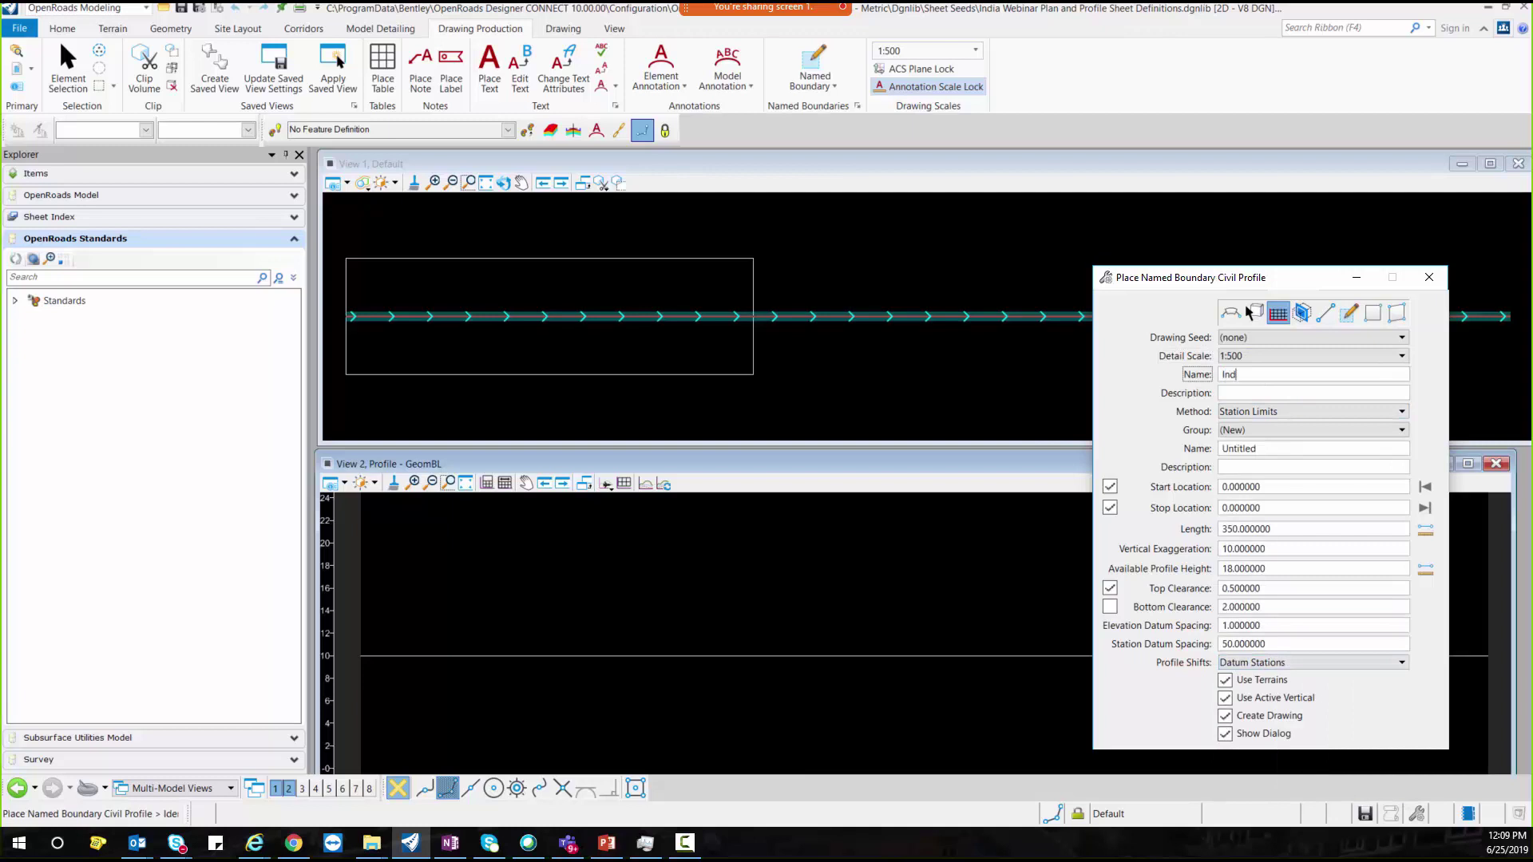
type("ia Webinar Profile")
Step: Unlock start and stop locations, use From Plan Group, and place the boundary on the GeomBL profile
left_click(1110, 507)
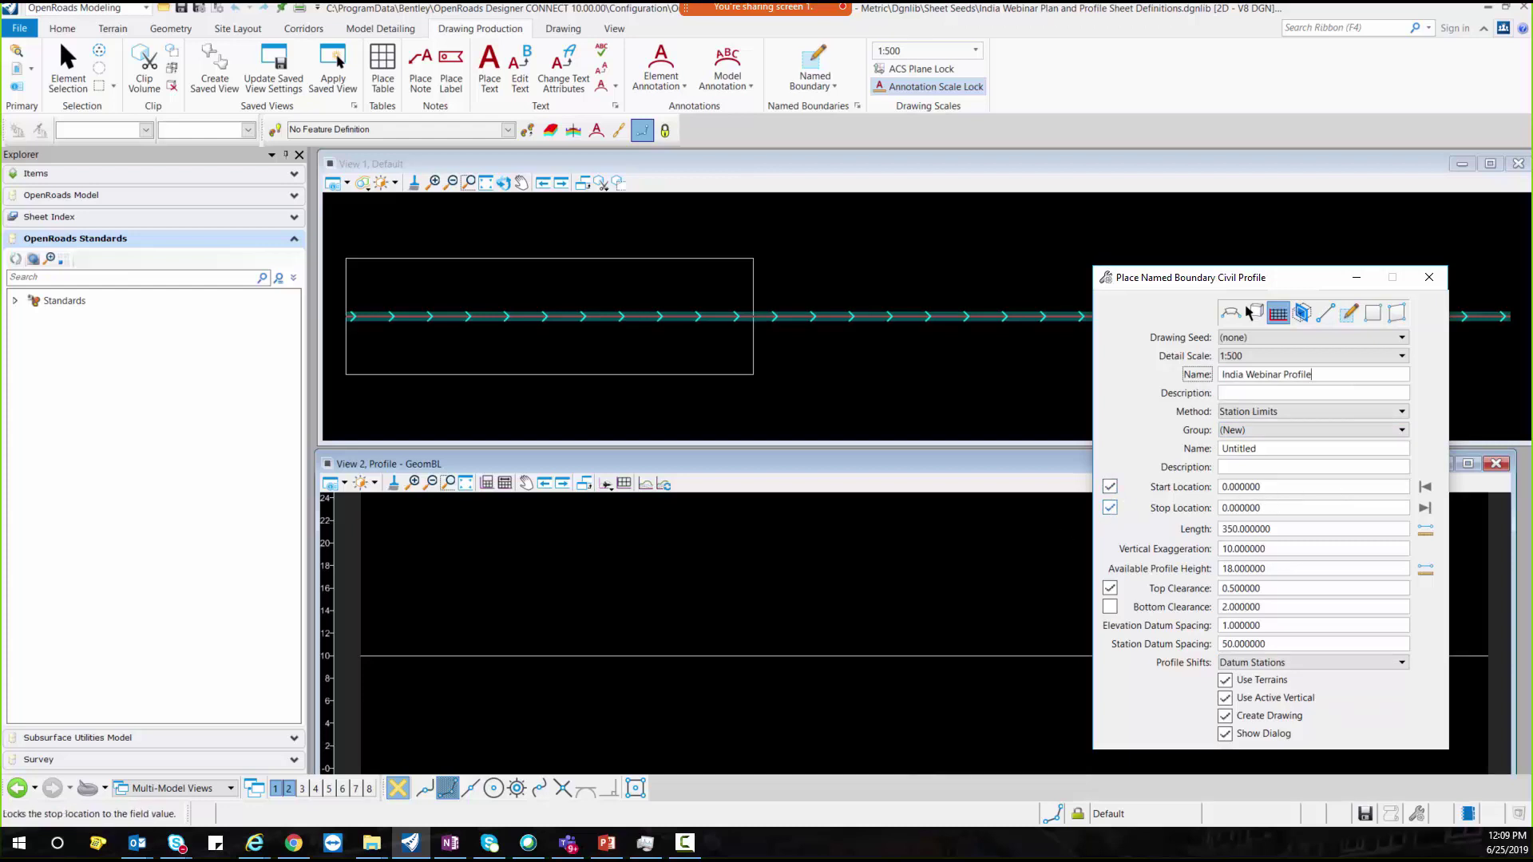
left_click(1110, 486)
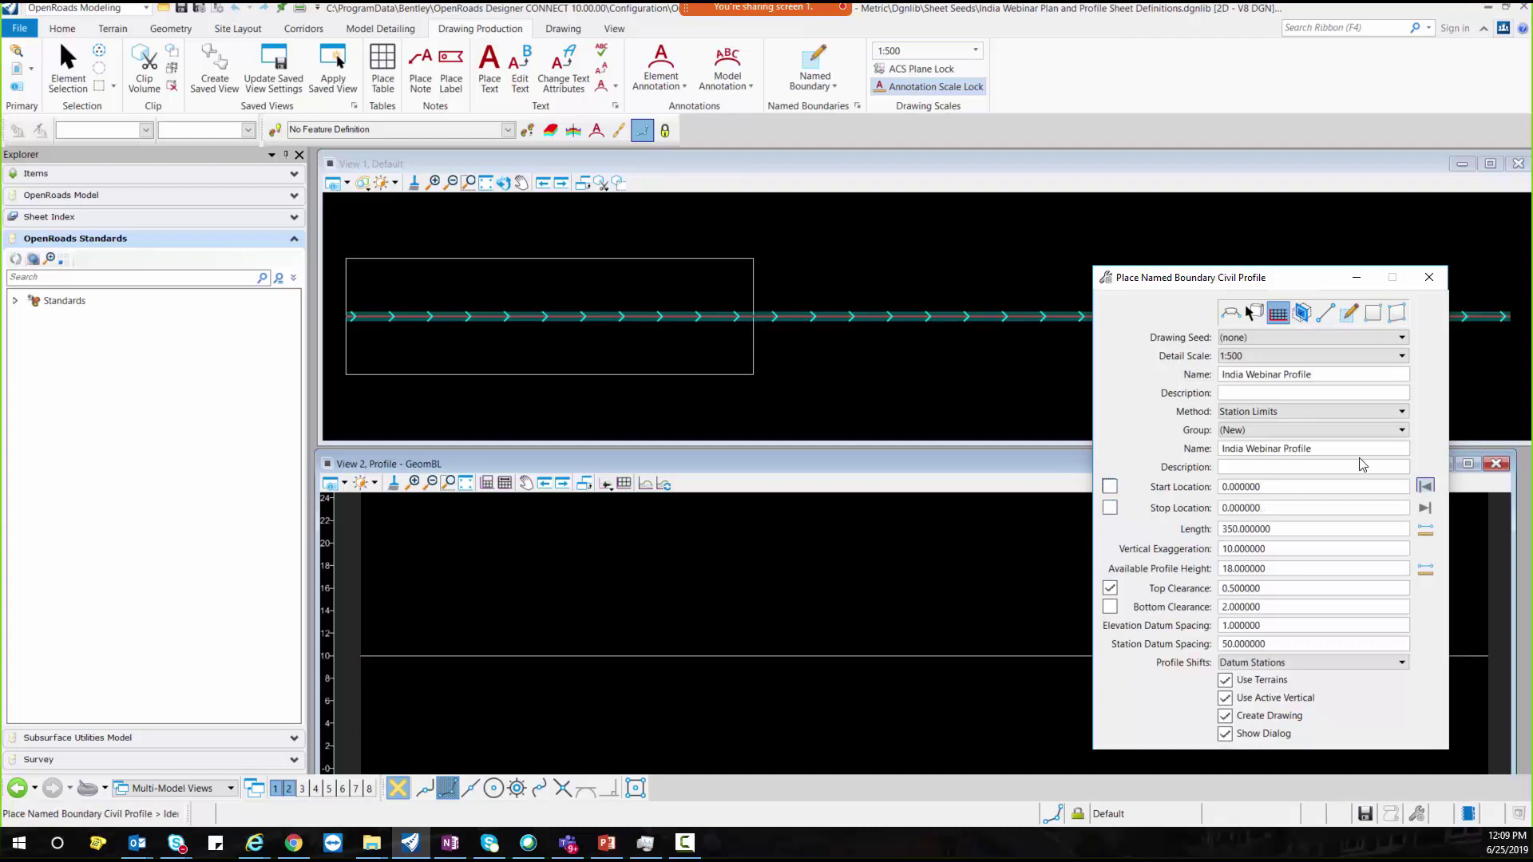
left_click(1246, 411)
left_click(1246, 446)
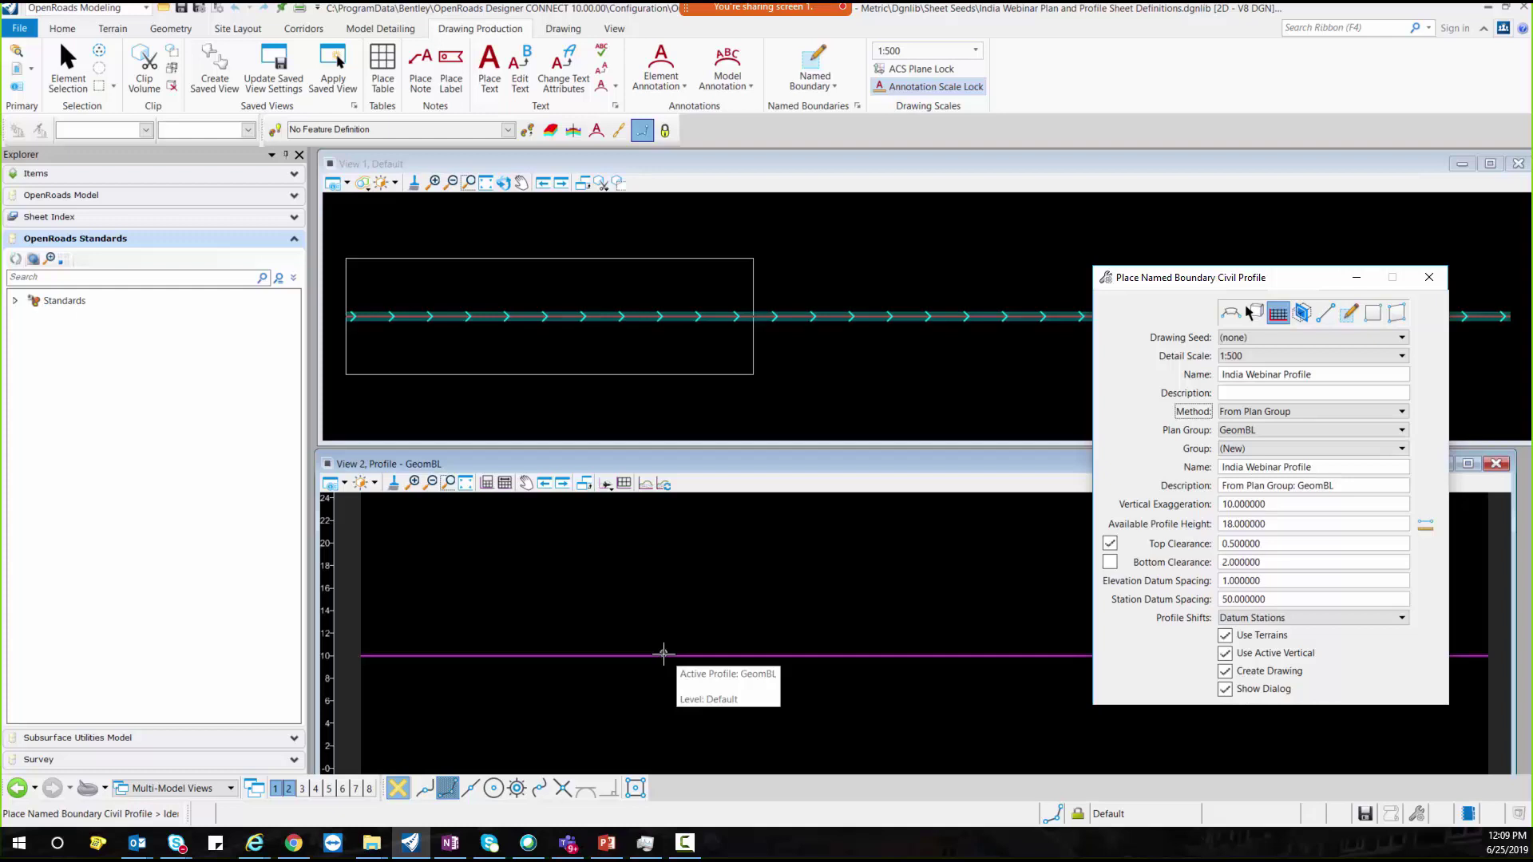
left_click(663, 654)
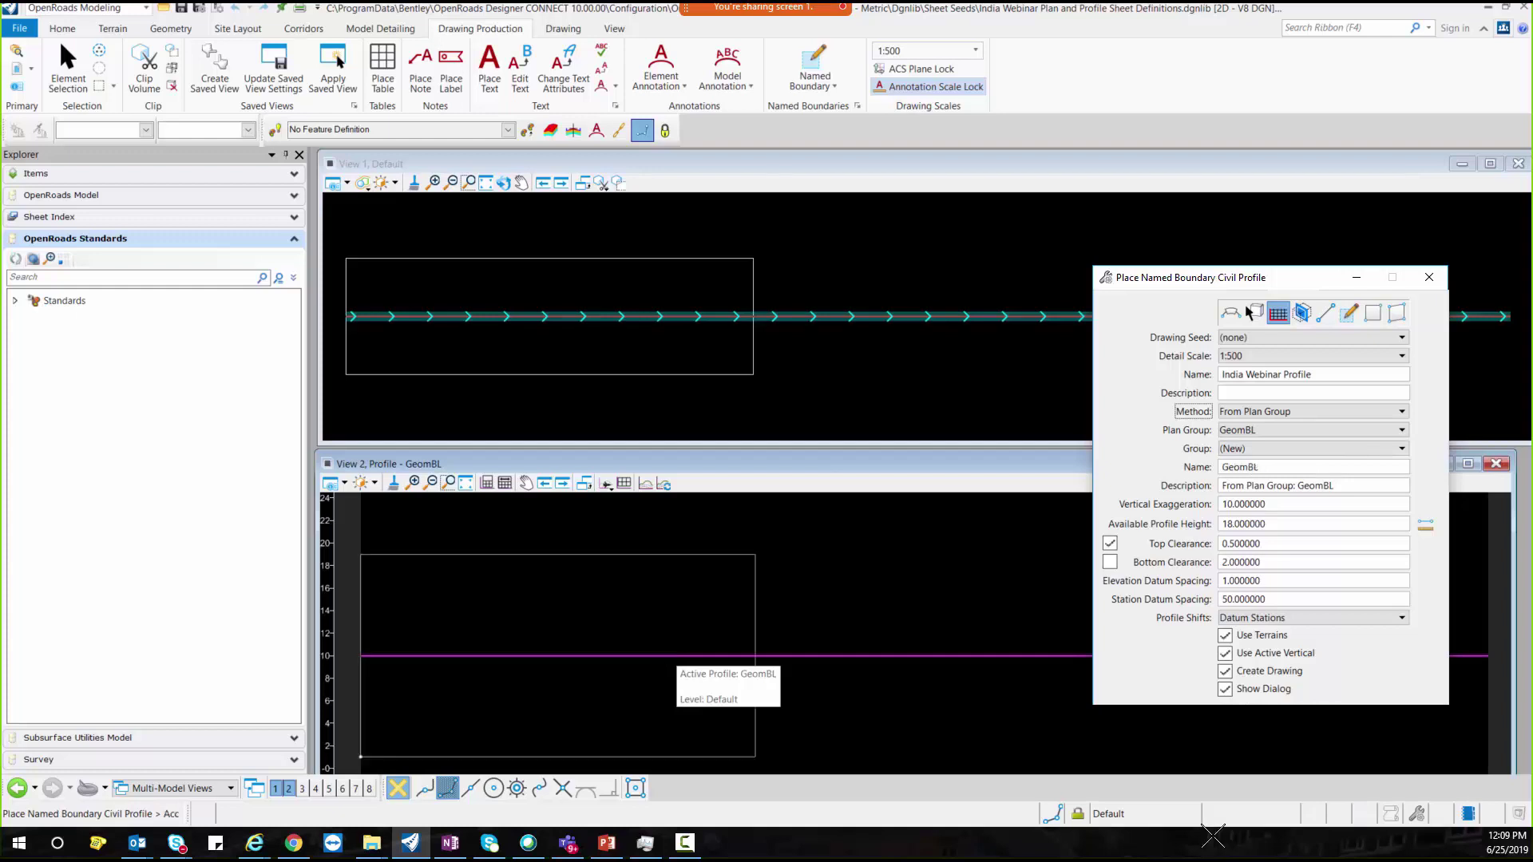
left_click(664, 654)
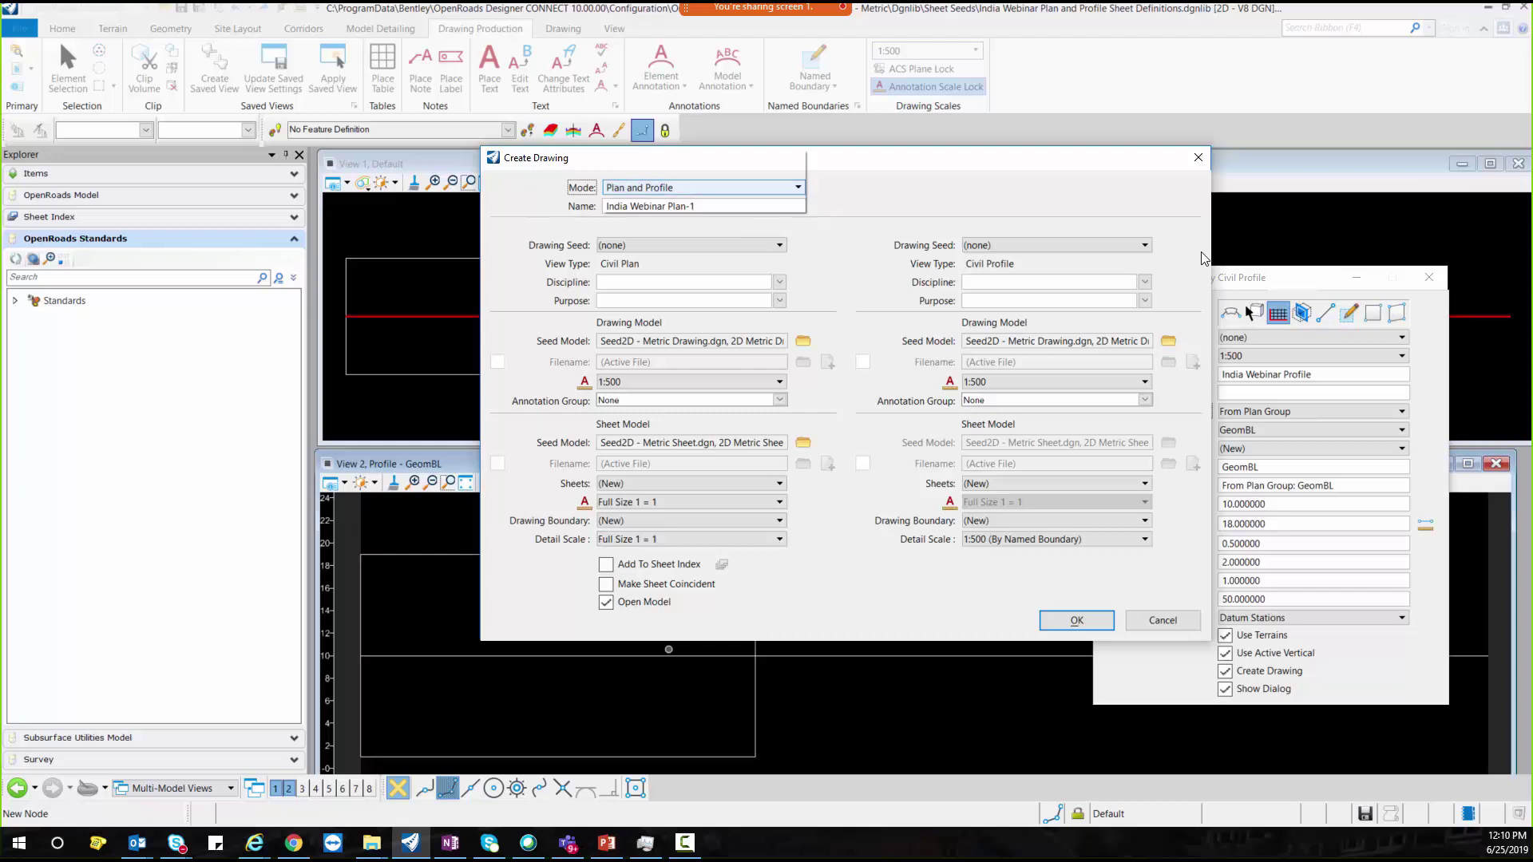
Step: Choose a profile-only drawing, trim its name, and set discipline Civil with purpose Profile View
left_click(648, 187)
key("Return")
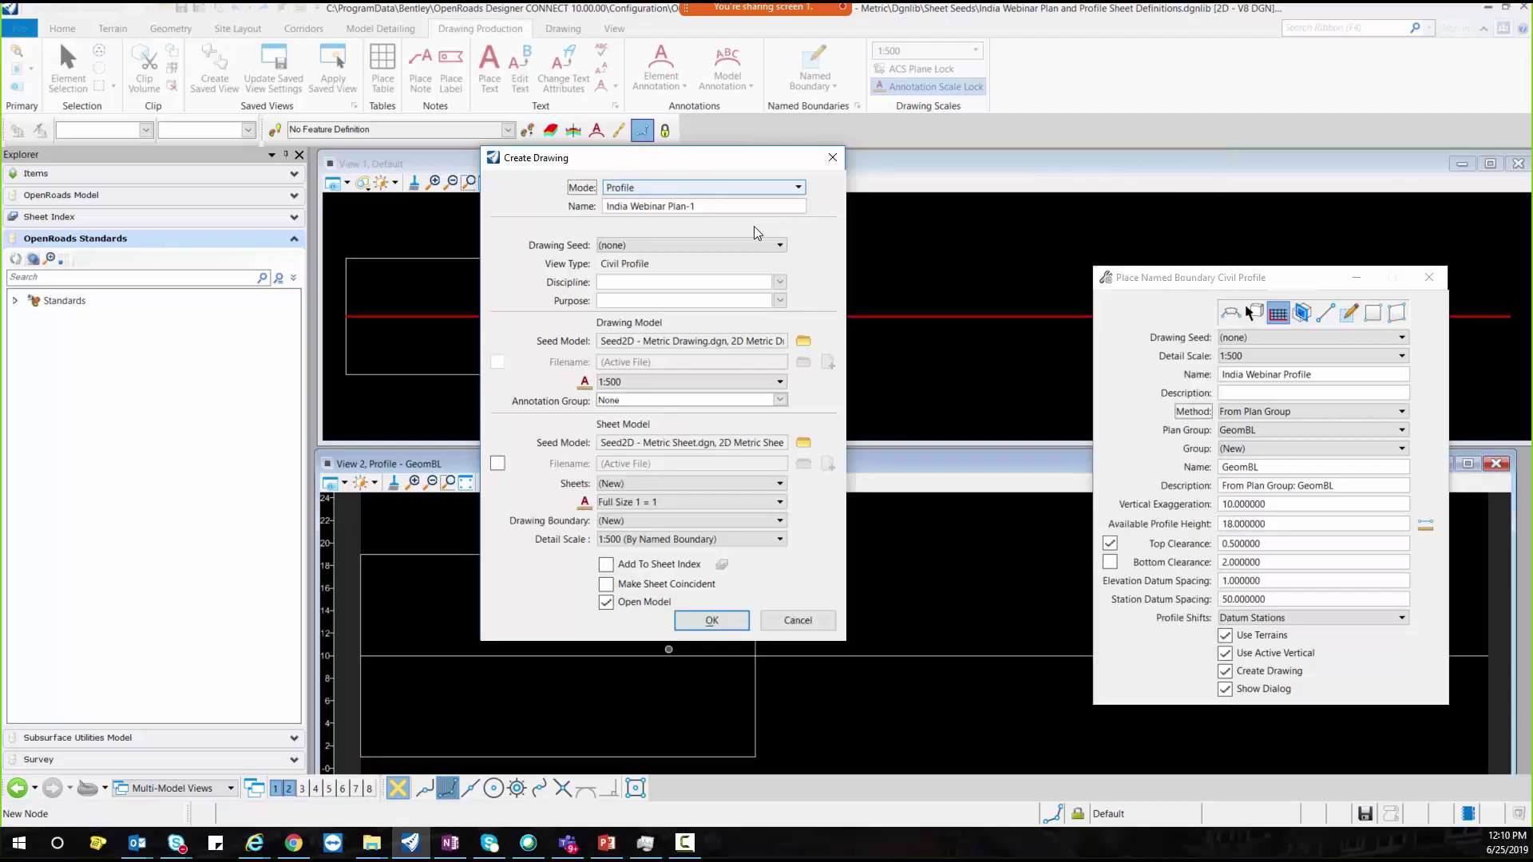
left_click_drag(699, 206, 671, 199)
key("BackSpace")
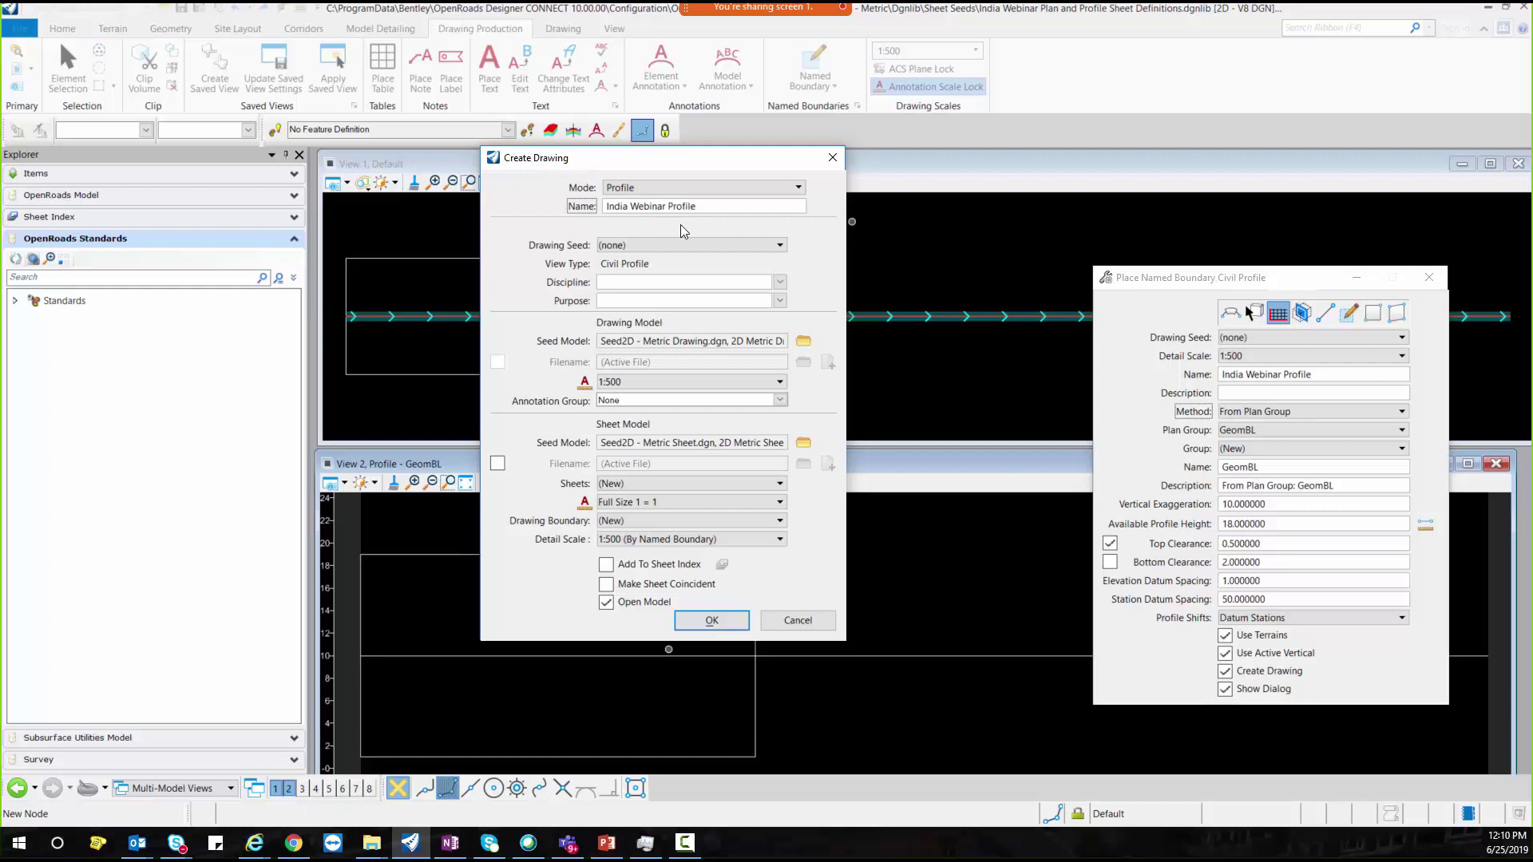
left_click(780, 283)
left_click(604, 327)
left_click(779, 301)
left_click(621, 376)
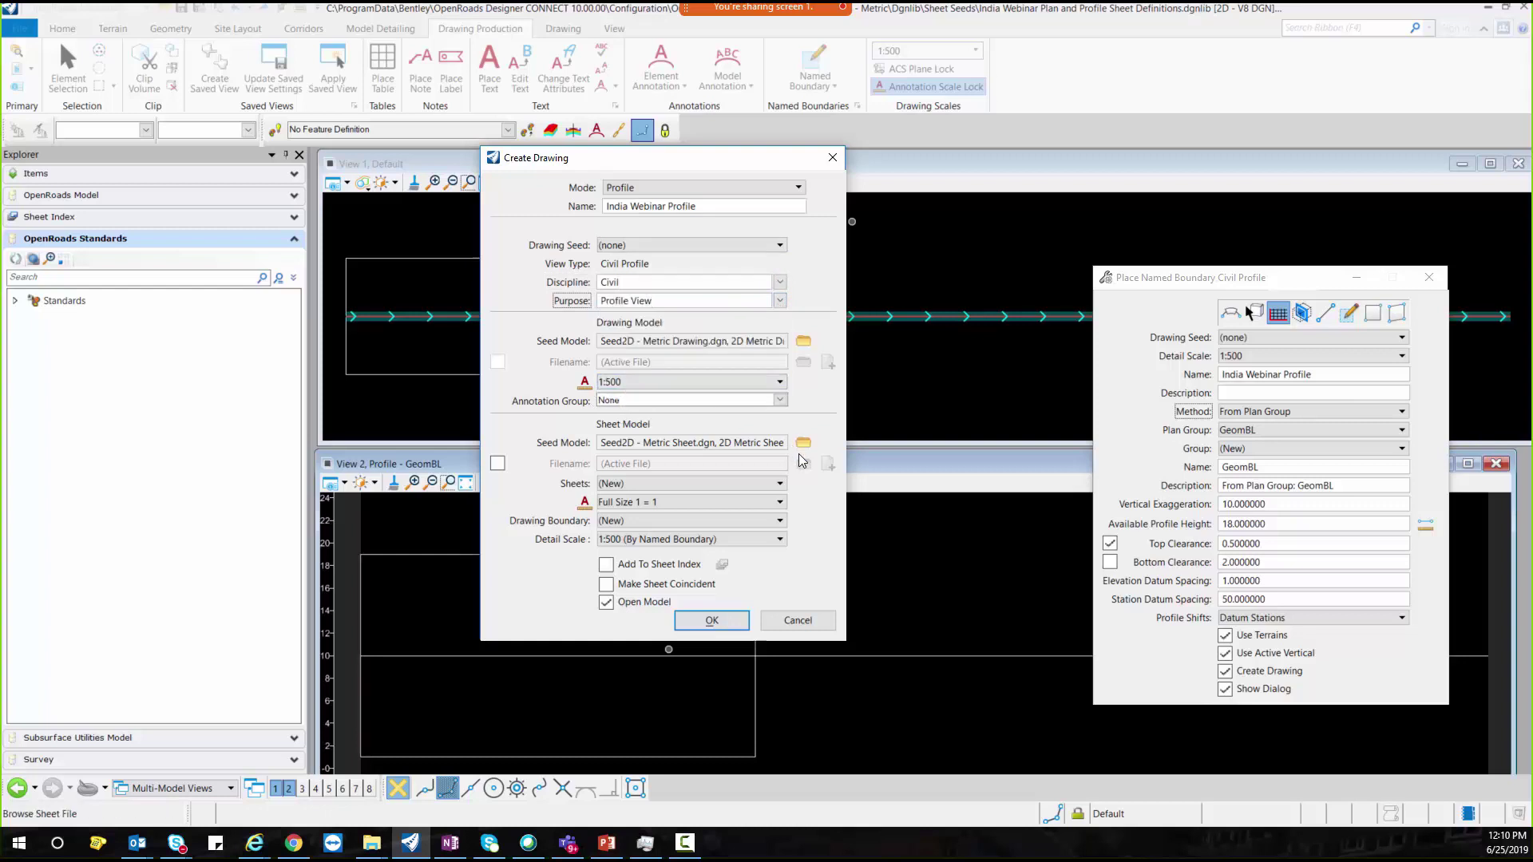
Step: Set annotation group Profile Grid, sheet India Webinar Plan, detail scale 1:500, and create the drawing
left_click(780, 400)
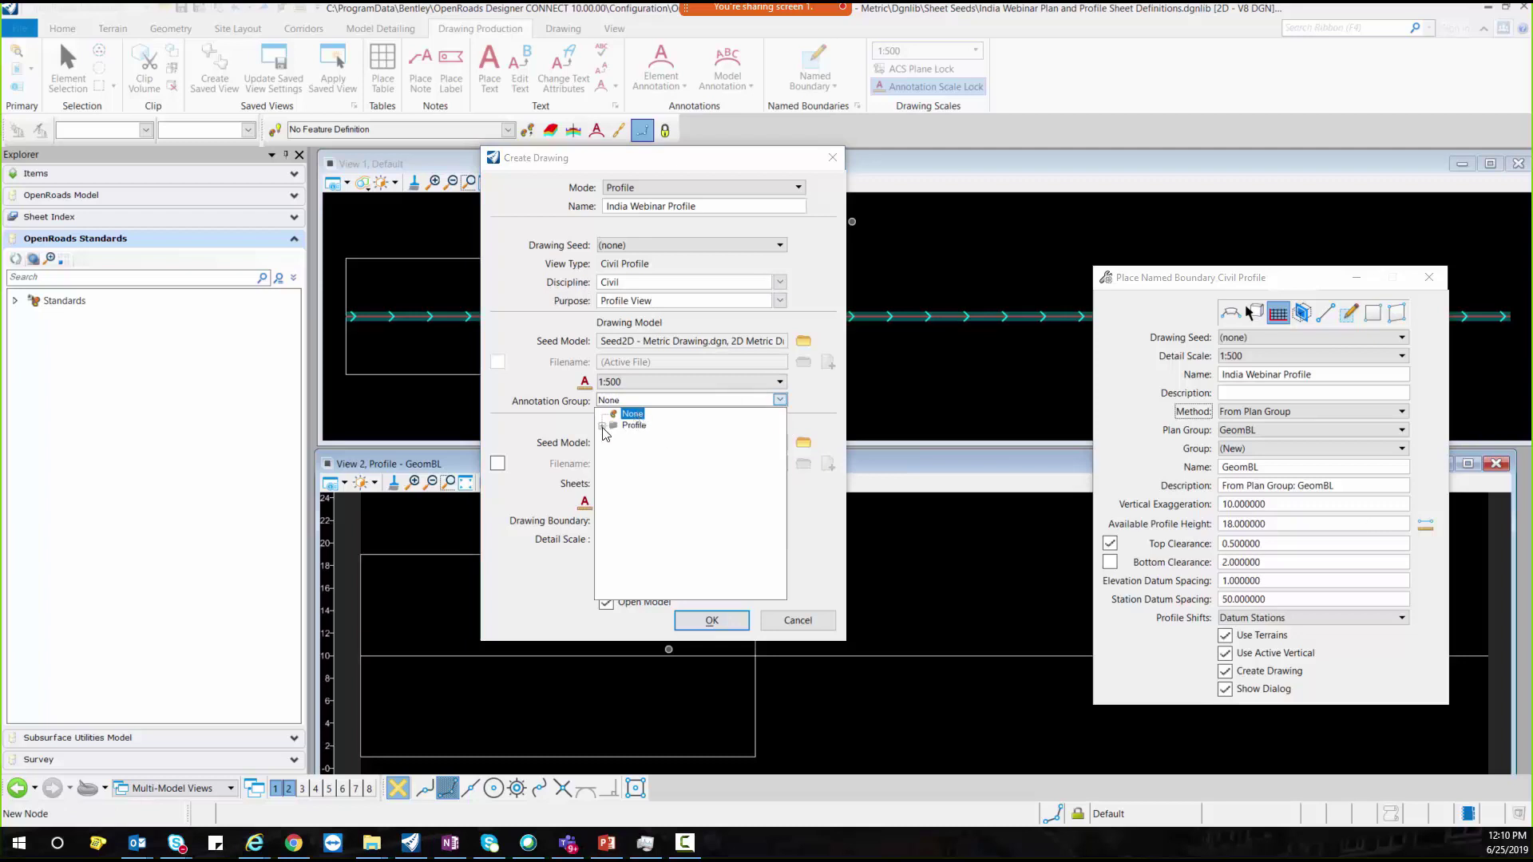
left_click(602, 426)
left_click(614, 437)
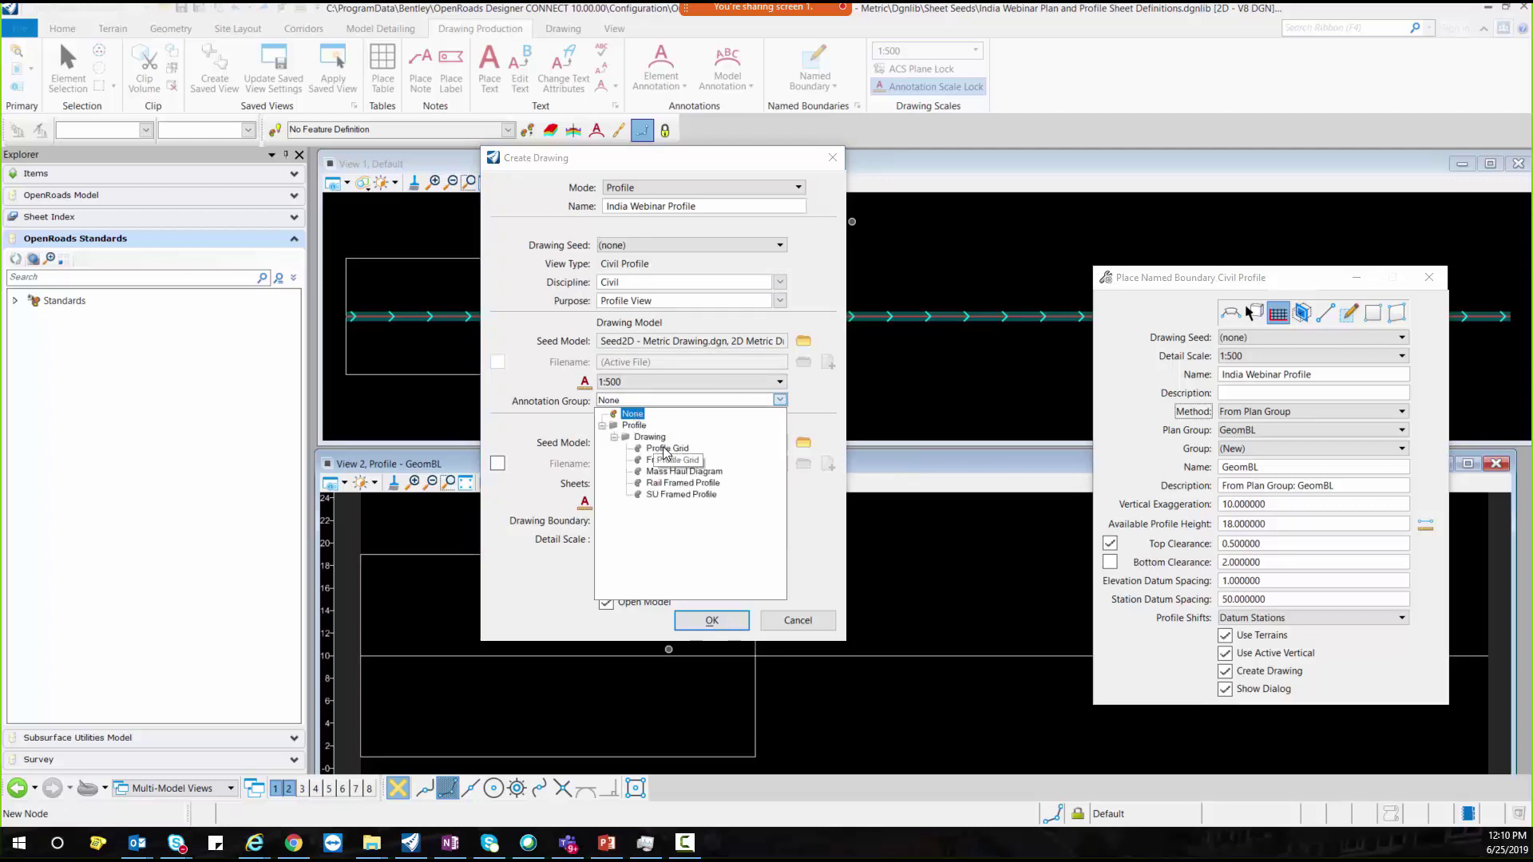
left_click(665, 448)
left_click(727, 452)
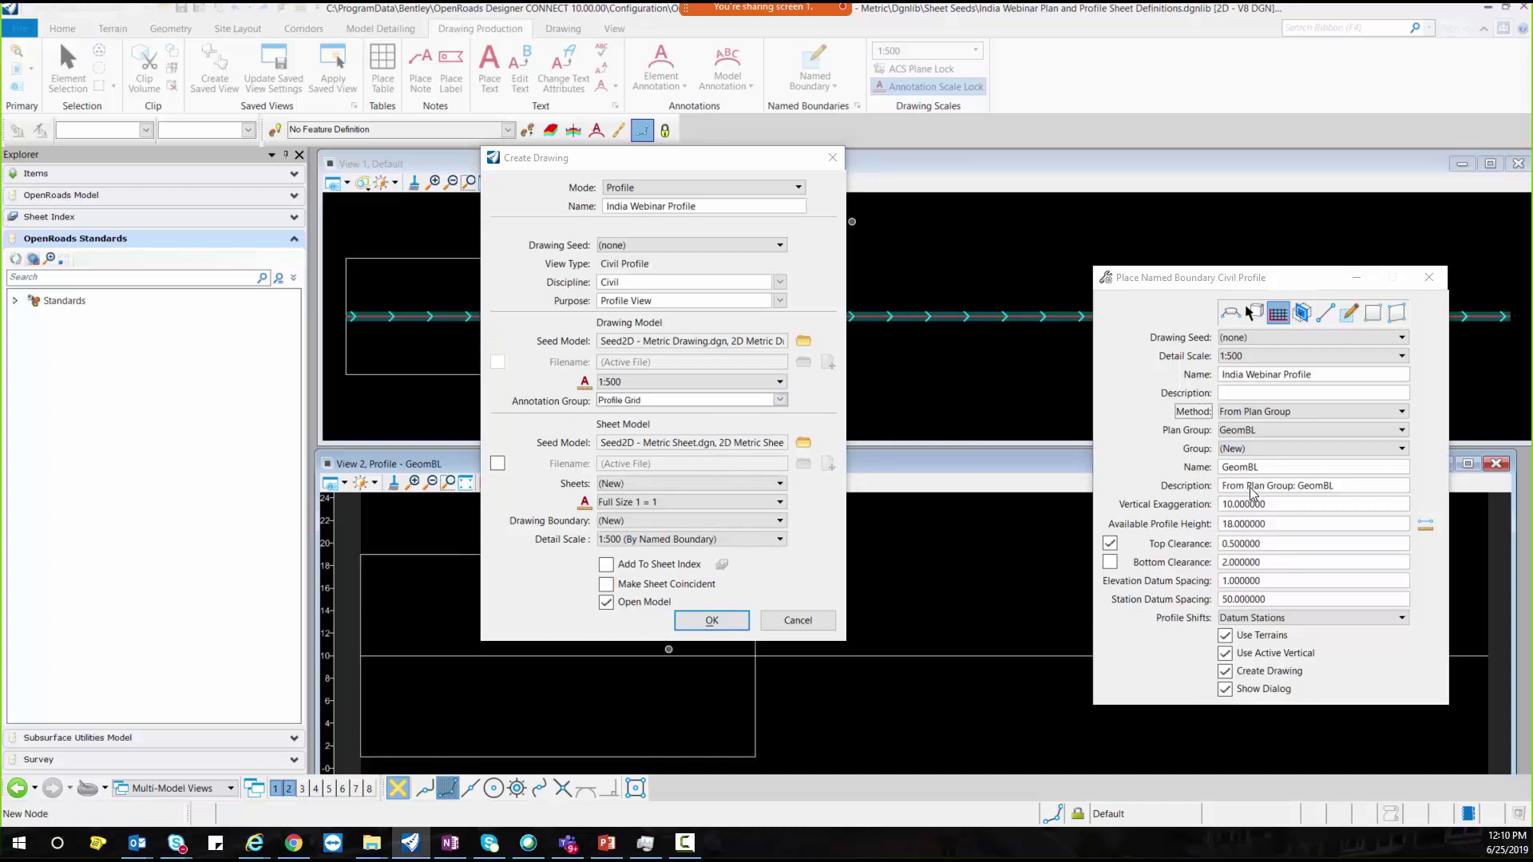
key("alt+Down")
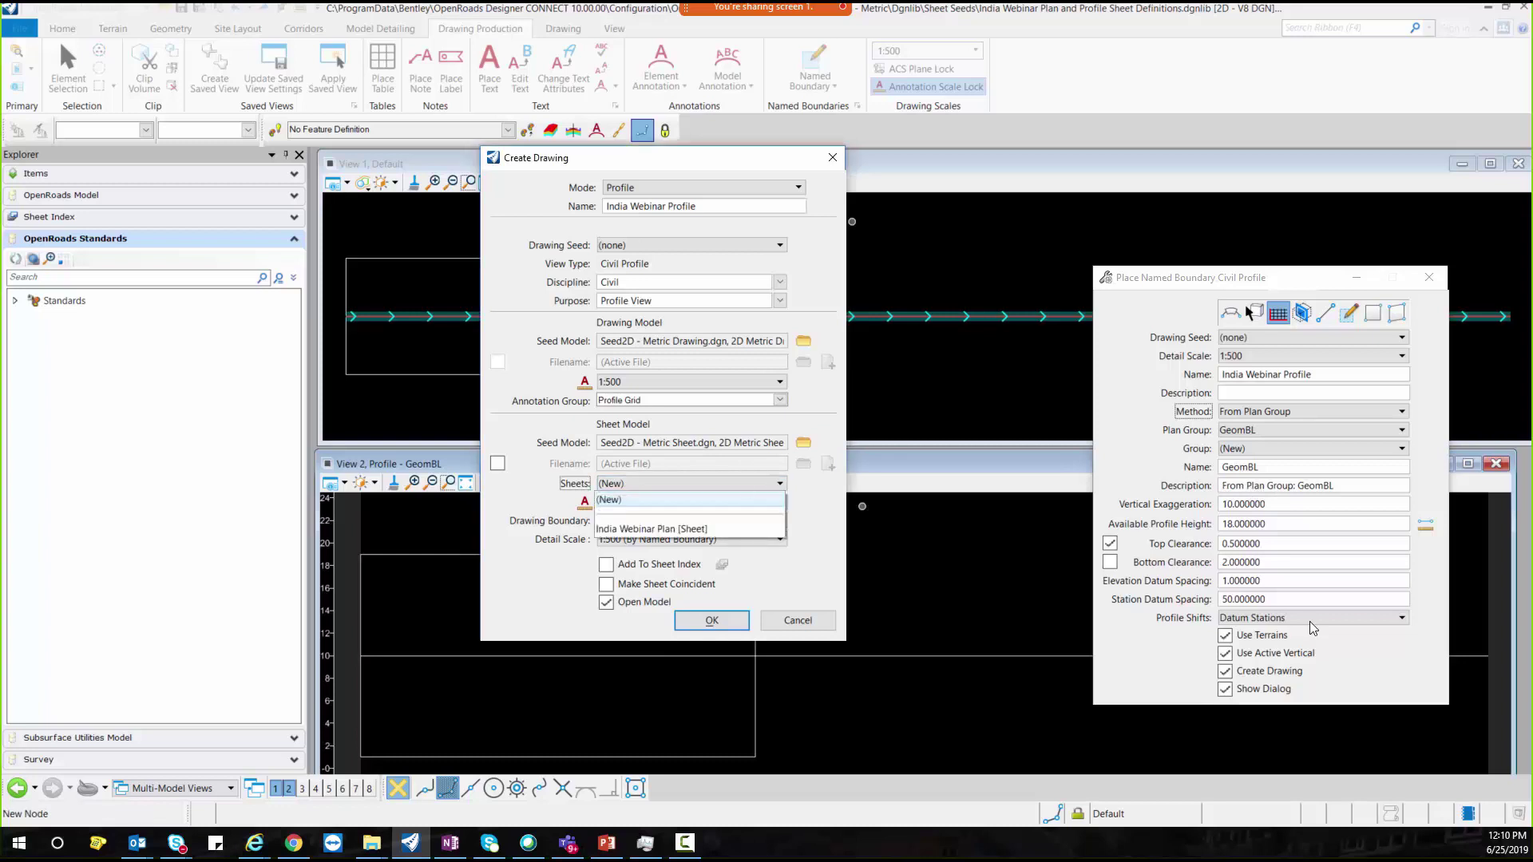
left_click(673, 530)
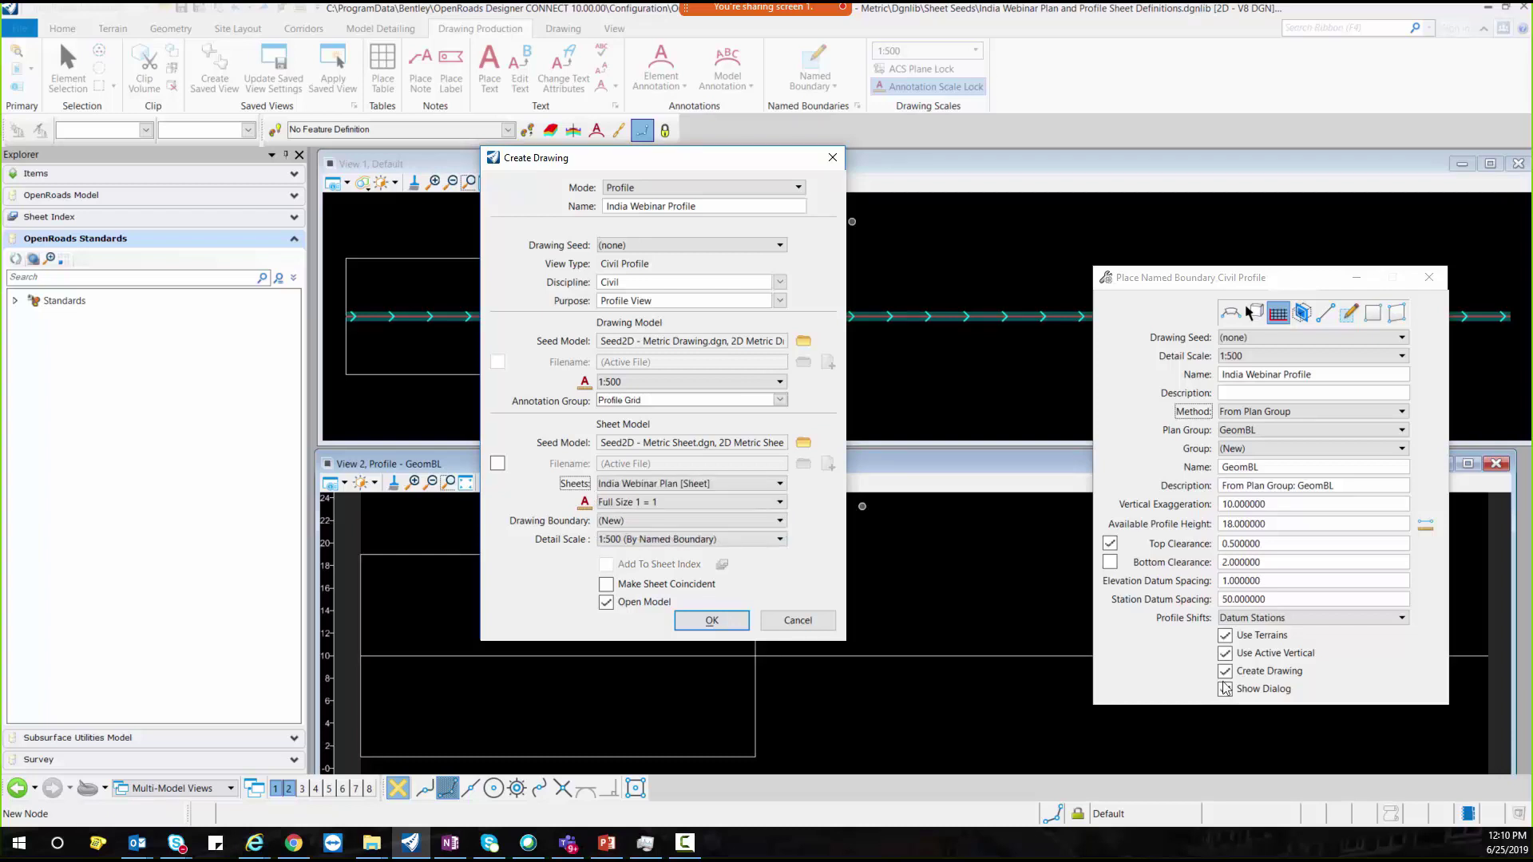
left_click(671, 539)
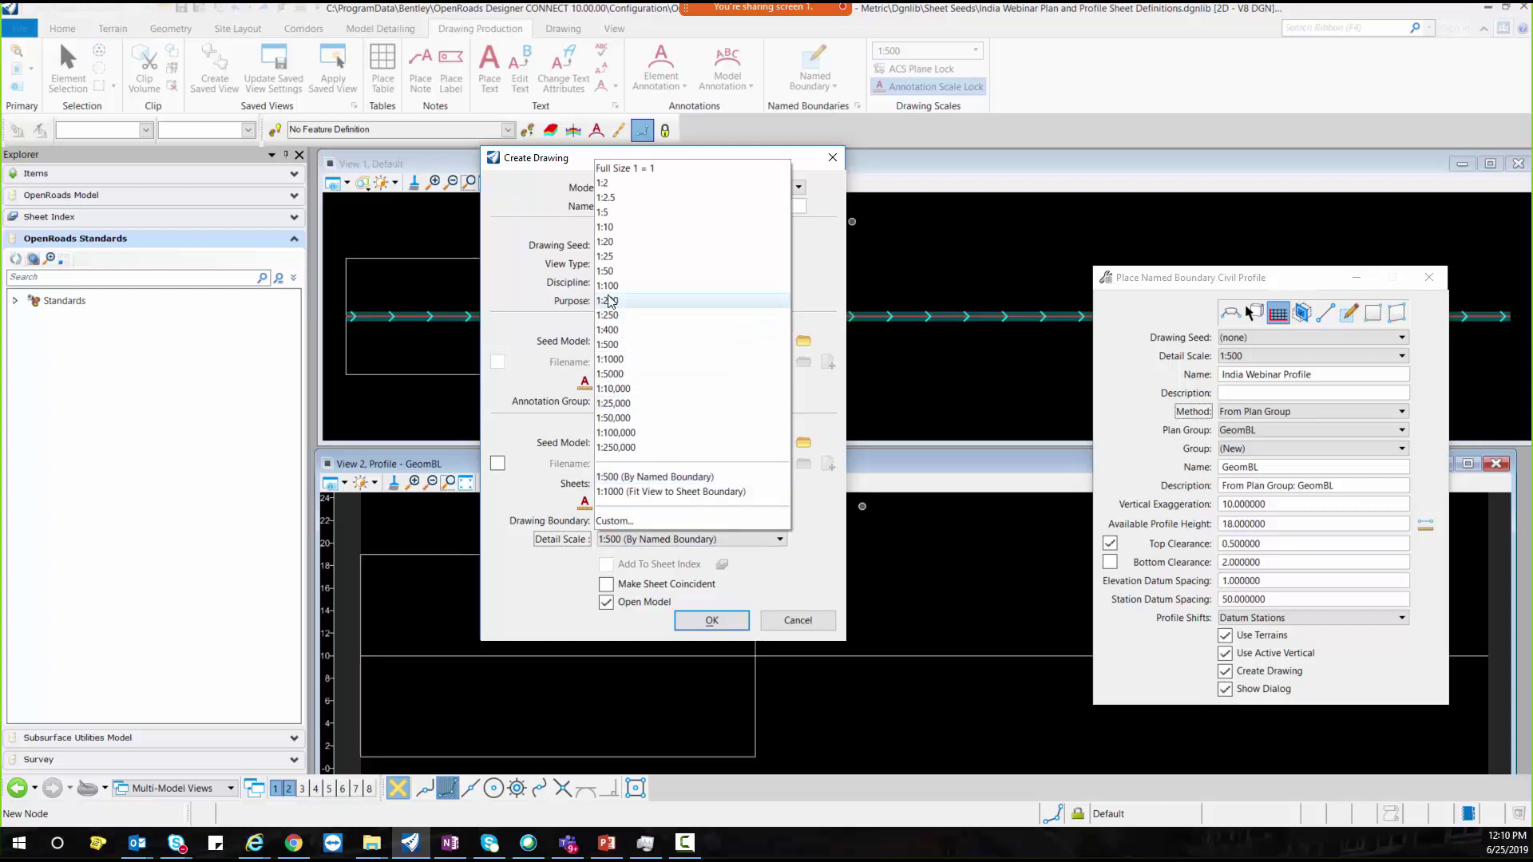
left_click(611, 345)
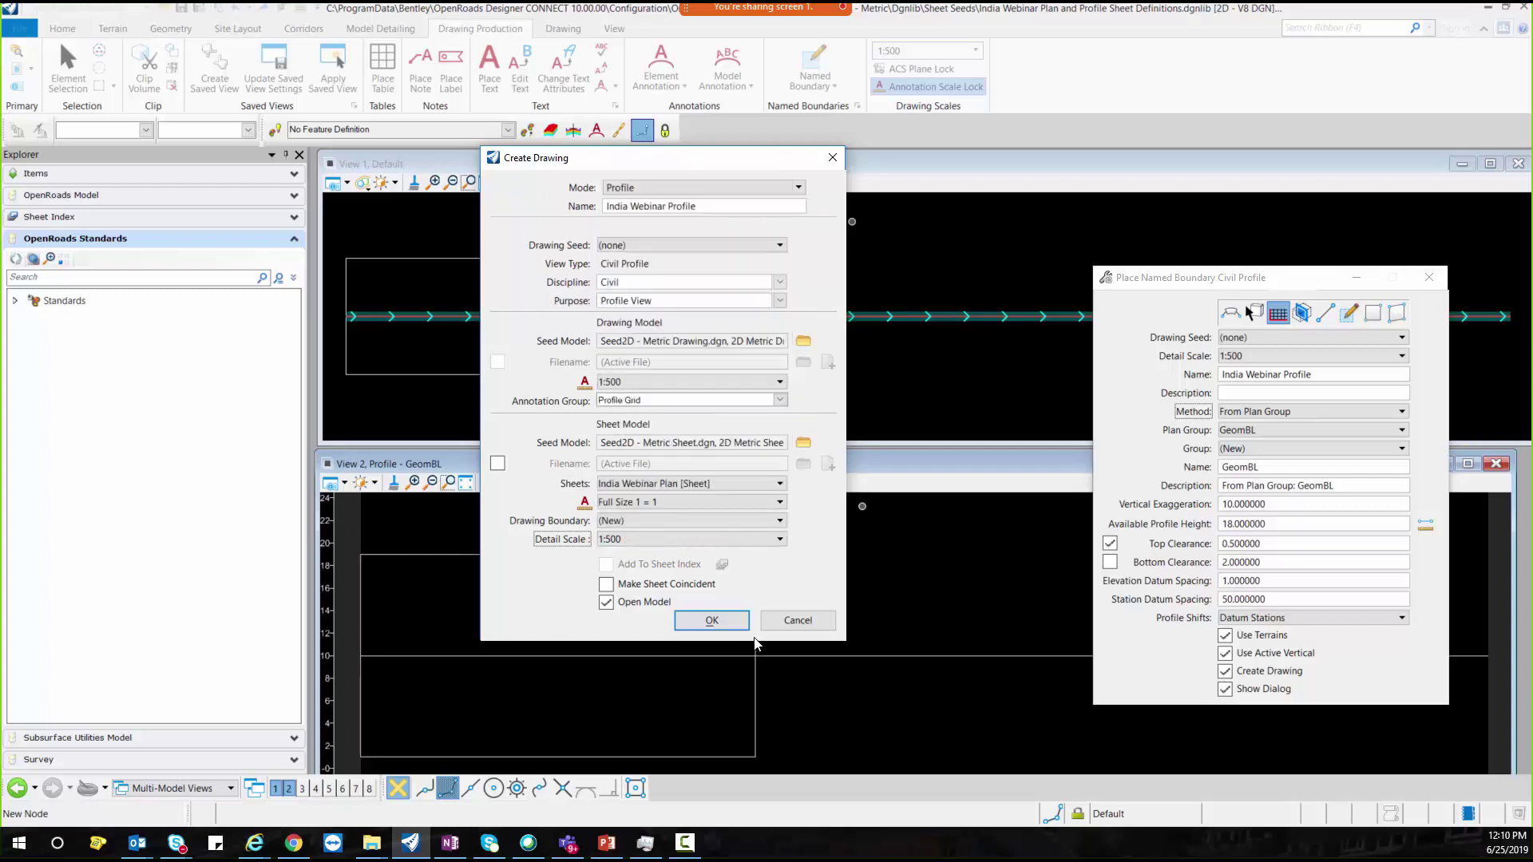
left_click(718, 623)
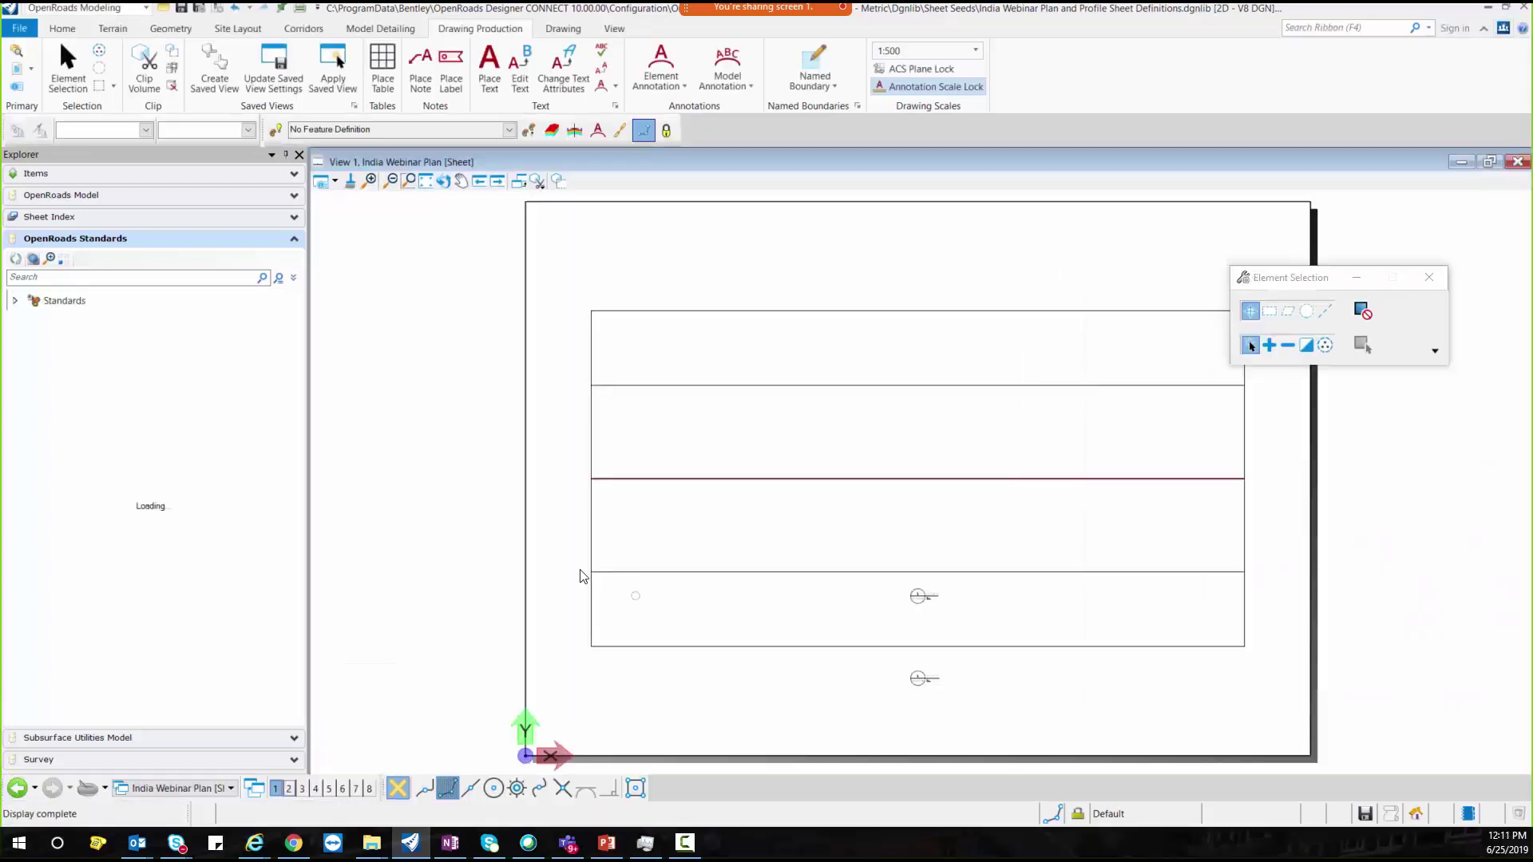
Step: Let the India Webinar Plan sheet load and switch to the Home tools
scroll(463, 294, "up", 1)
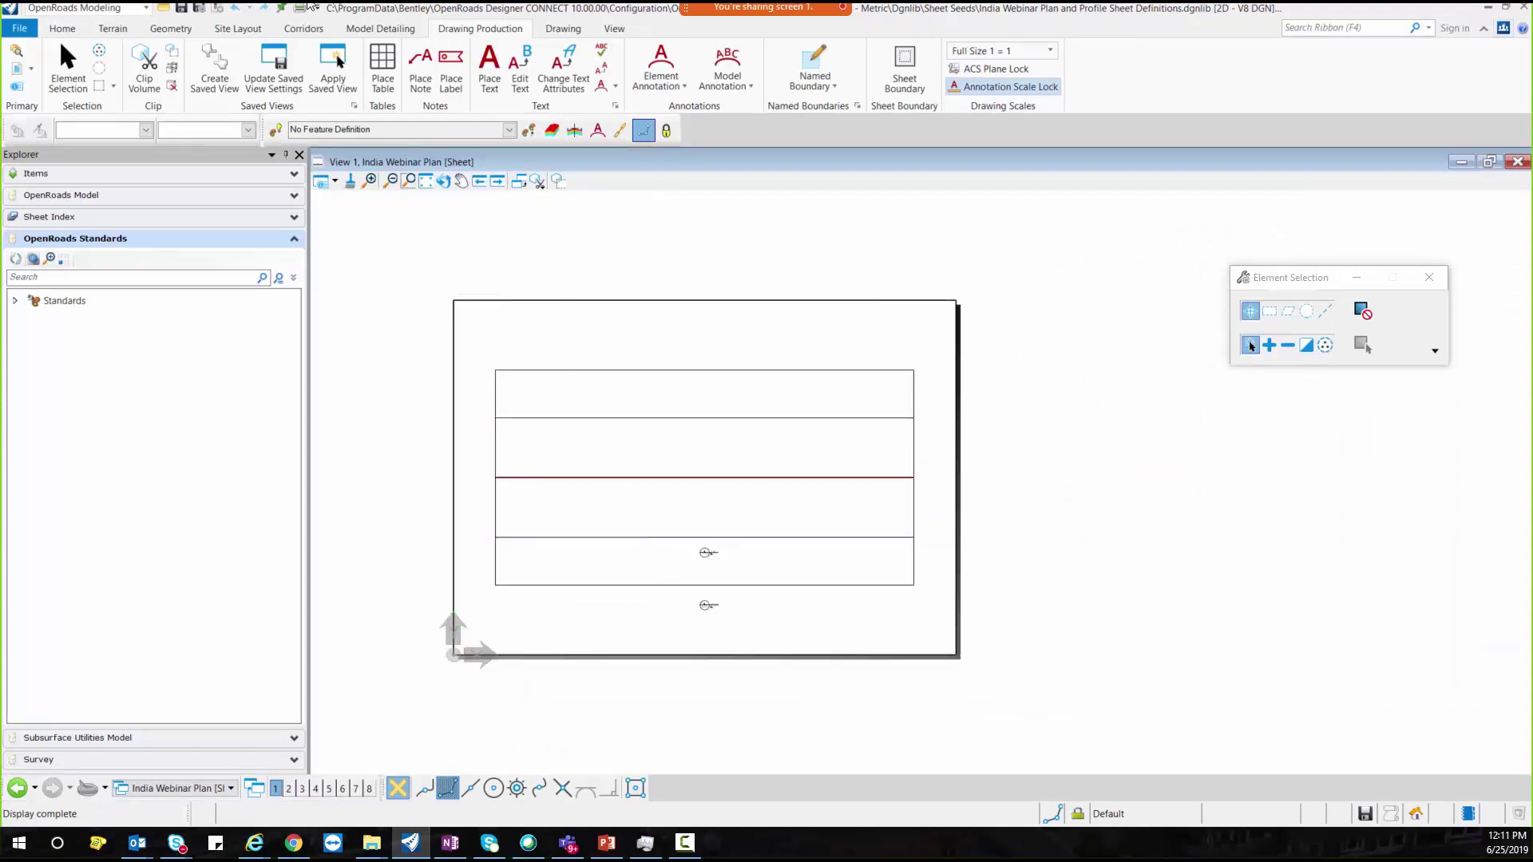
left_click(63, 28)
Step: Open the References list beside the sheet and select the India Webinar Plan reference
left_click(346, 62)
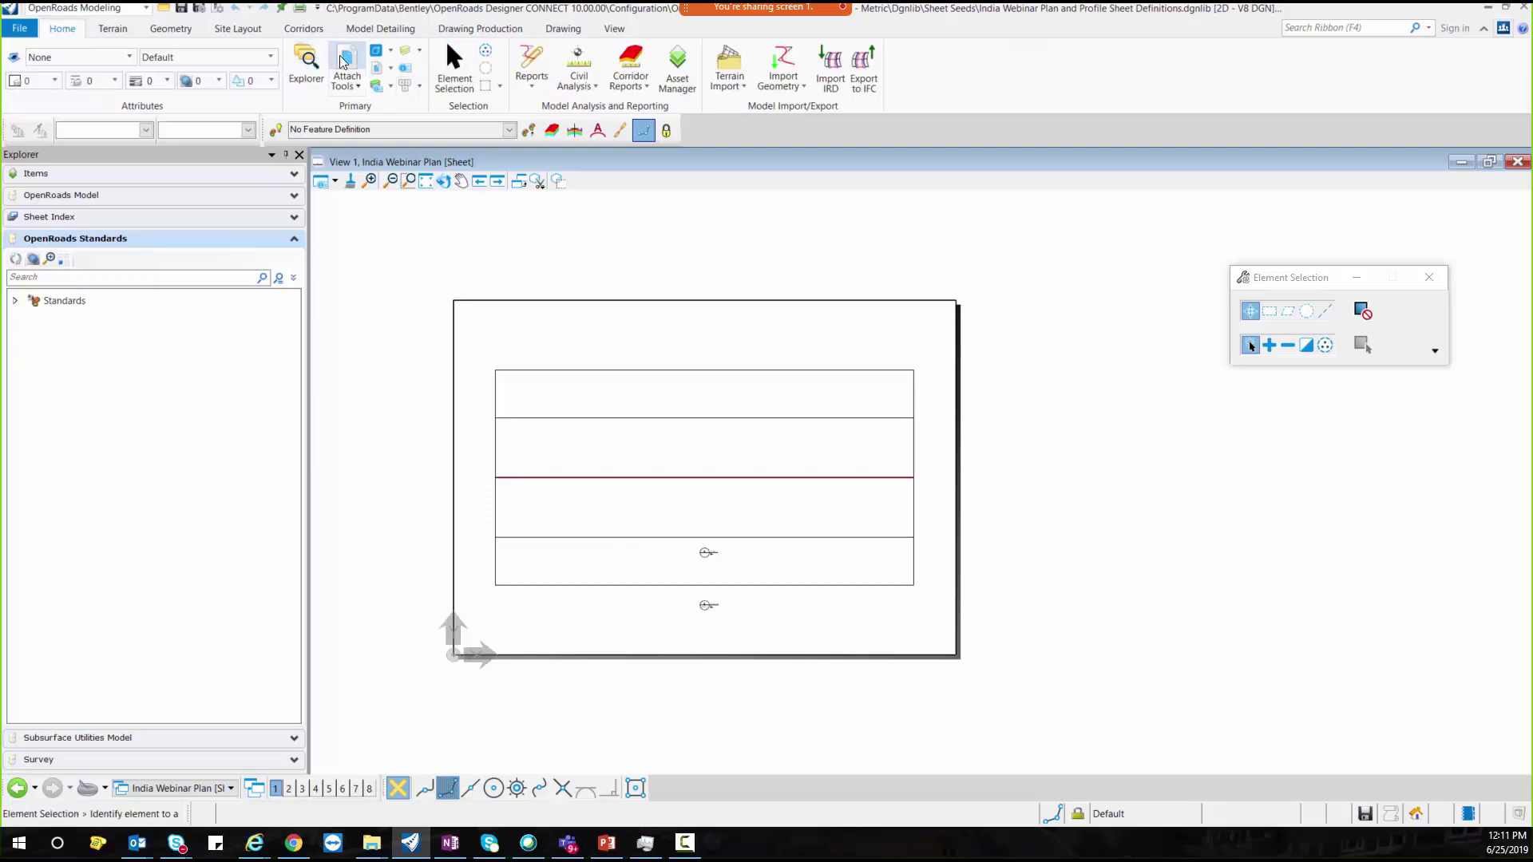
left_click_drag(427, 99, 1194, 218)
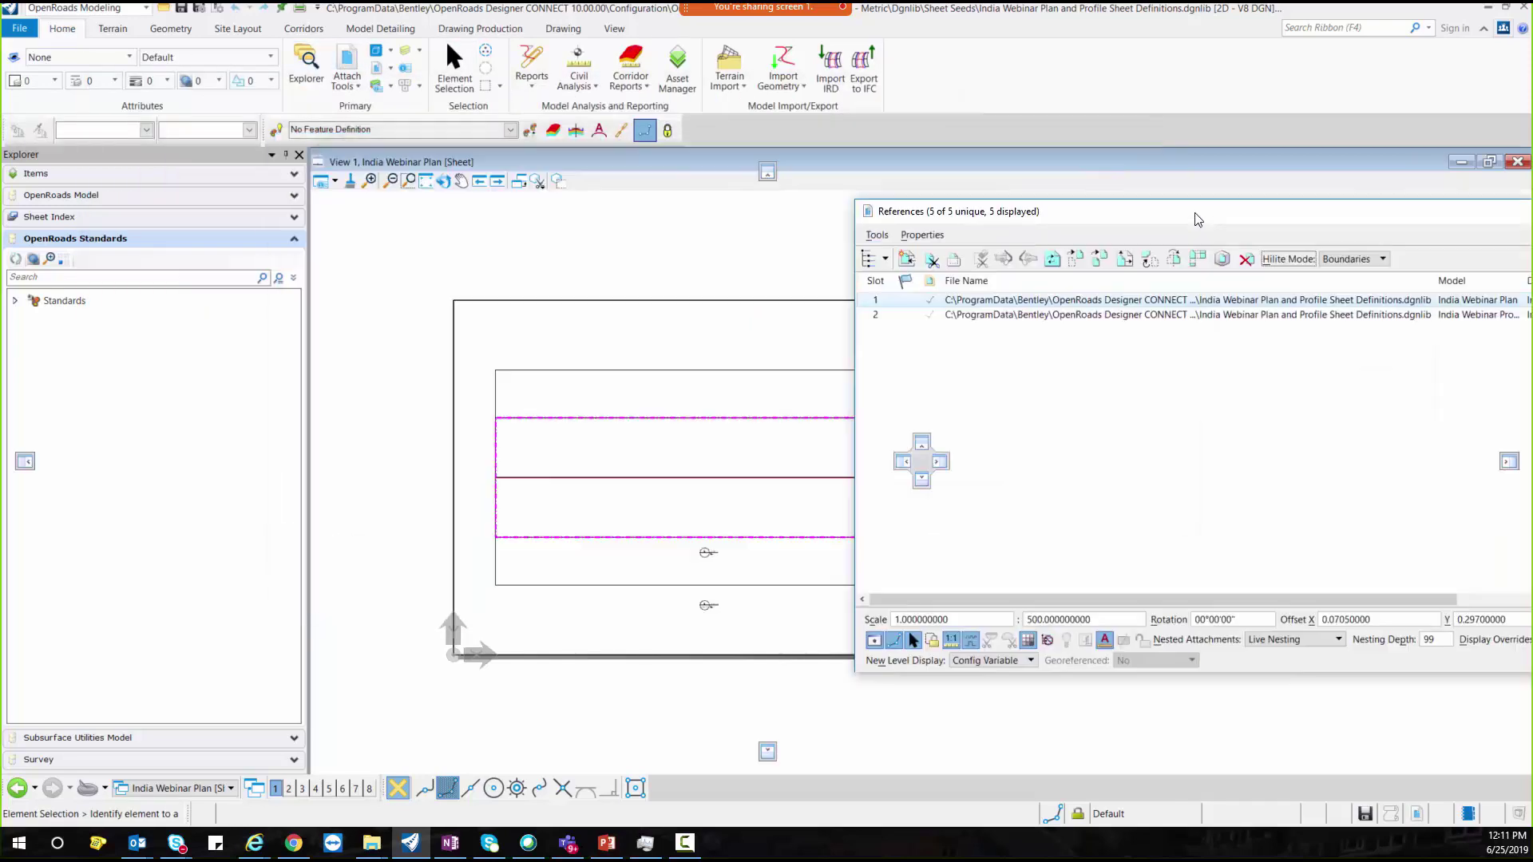
scroll(403, 304, "down", 2)
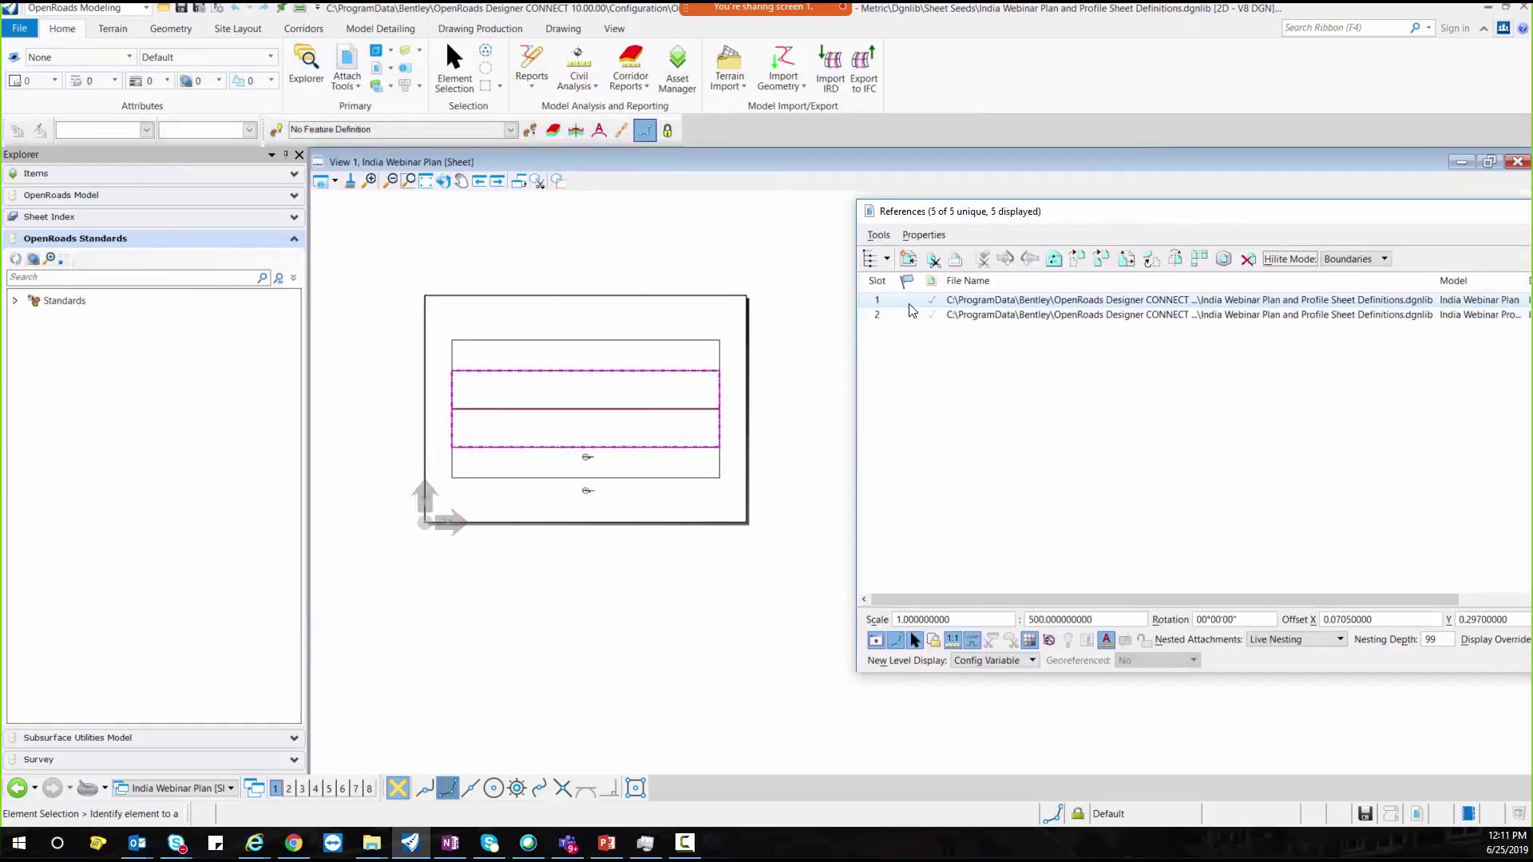
left_click(942, 302)
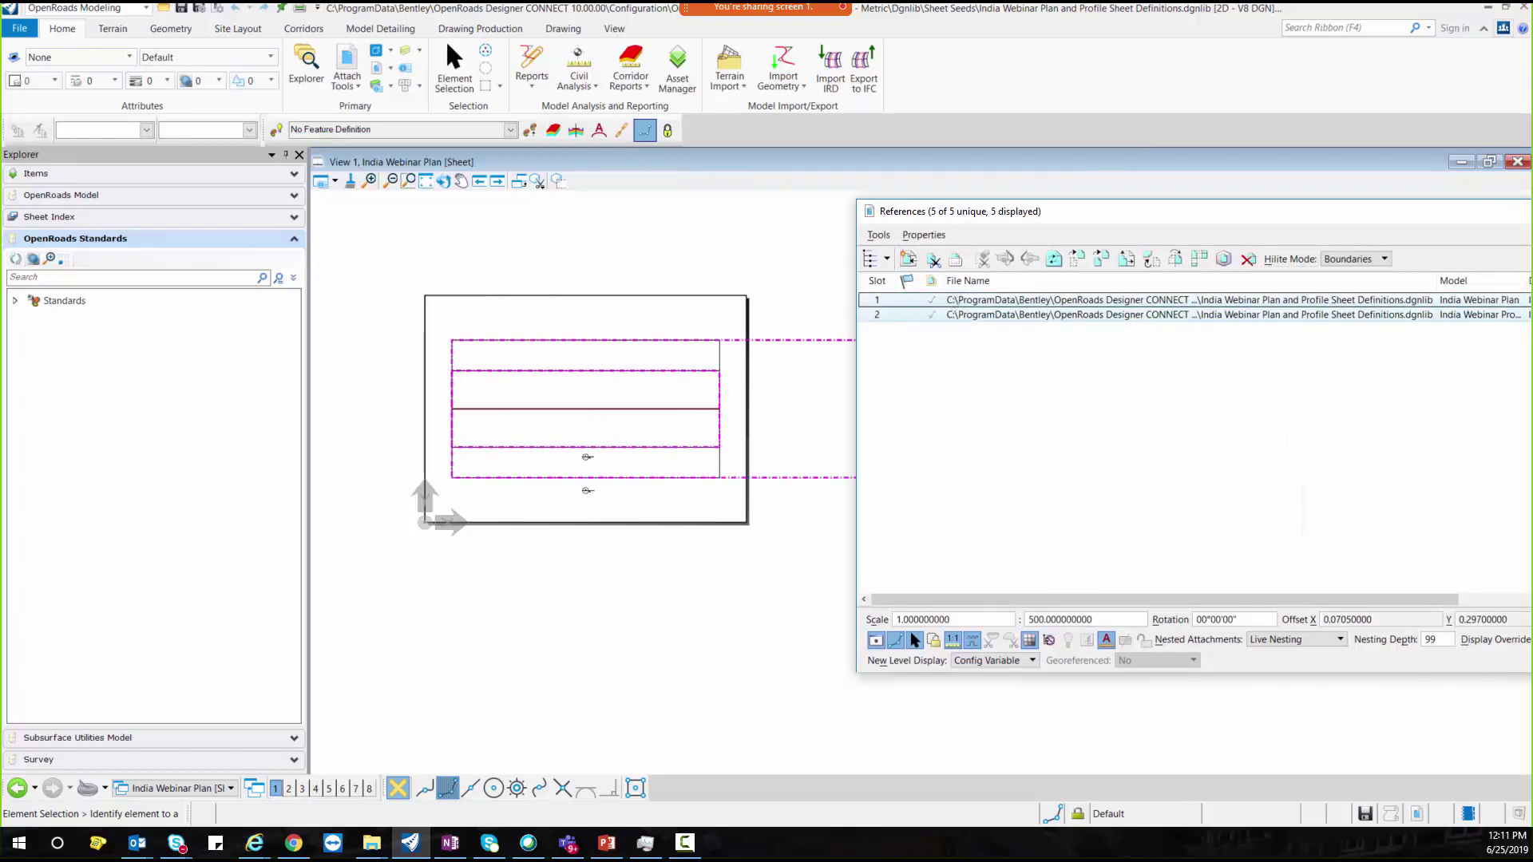
left_click(950, 303)
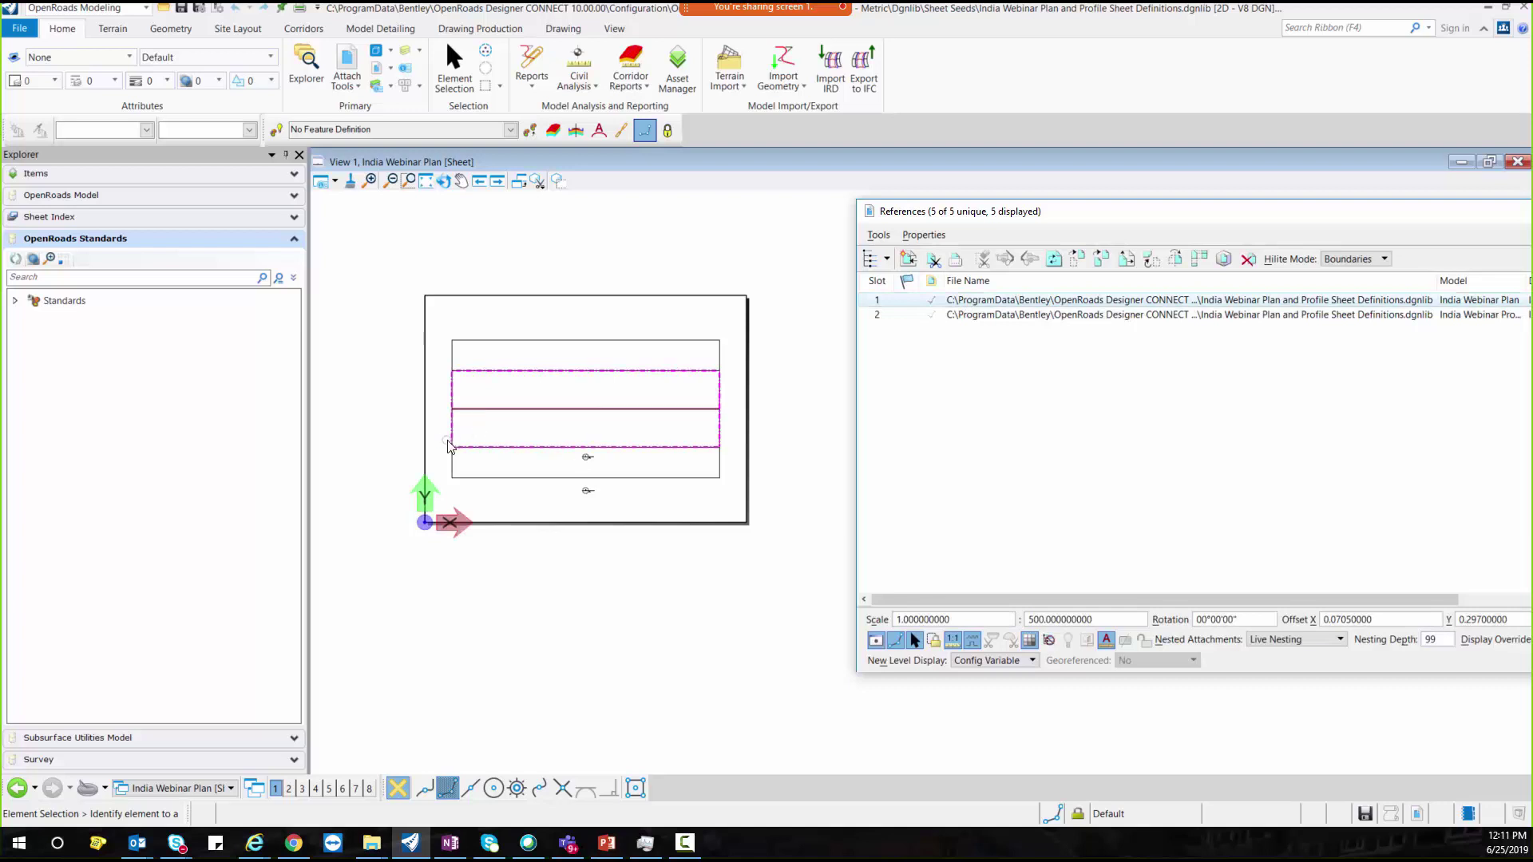
scroll(548, 369, "up", 2)
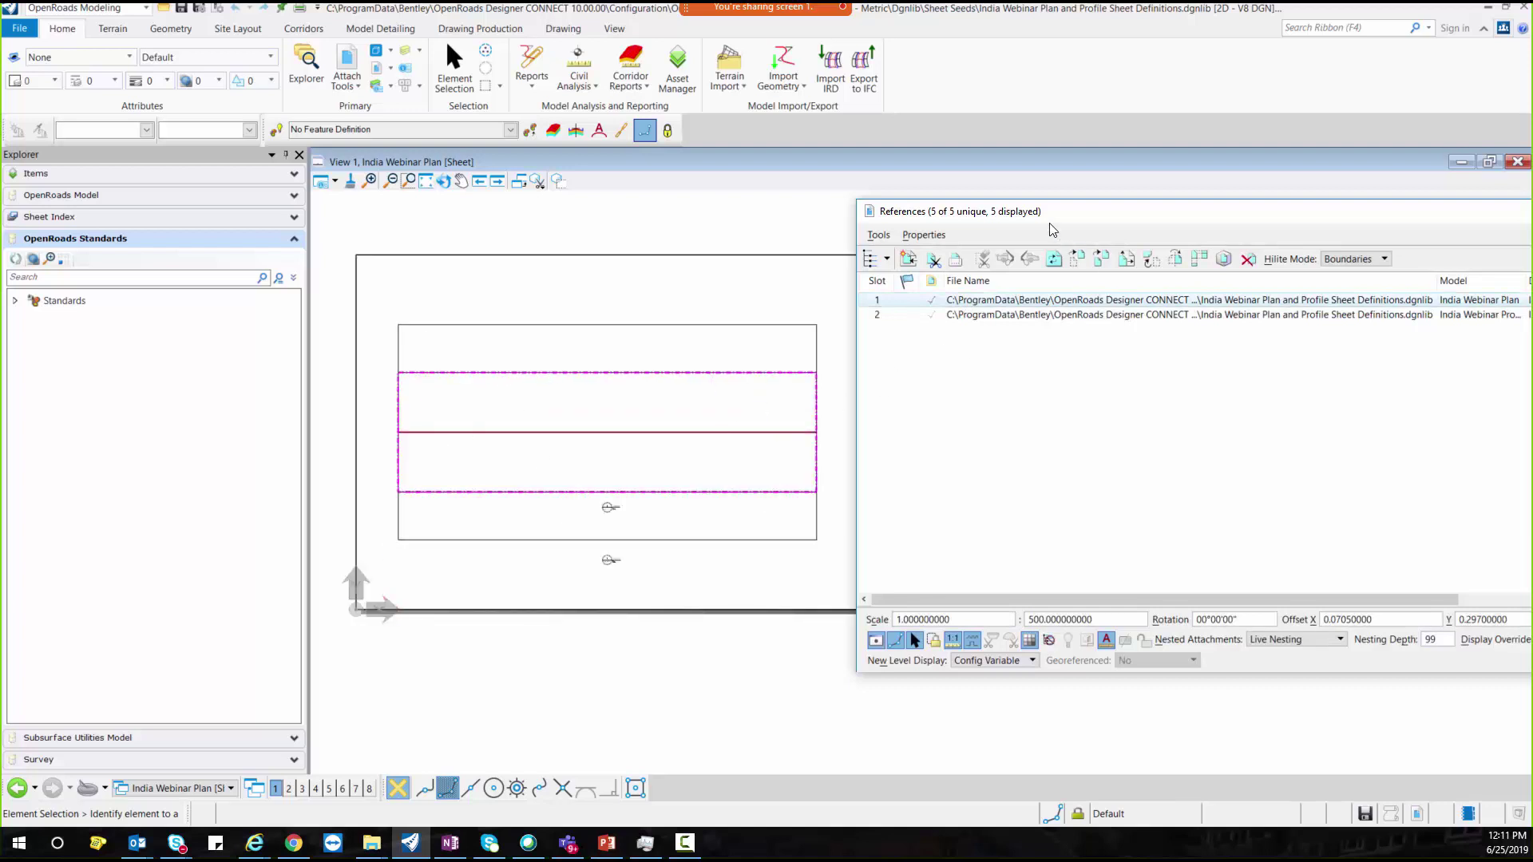
left_click_drag(1052, 229, 820, 233)
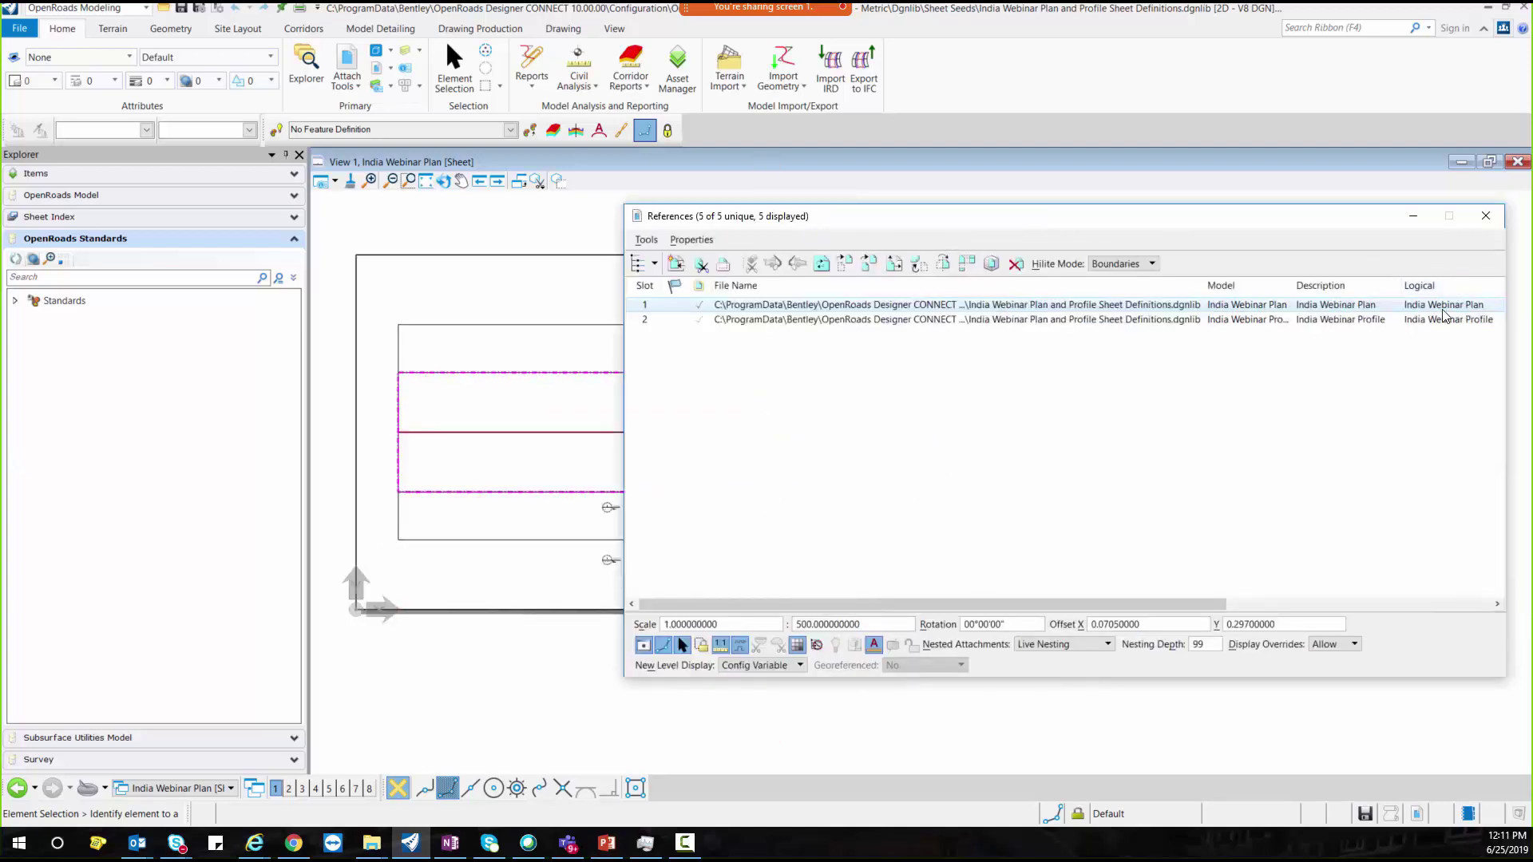
left_click_drag(879, 216, 1195, 191)
Step: Move the plan reference up near the sheet top, then begin moving the profile reference
right_click(1083, 283)
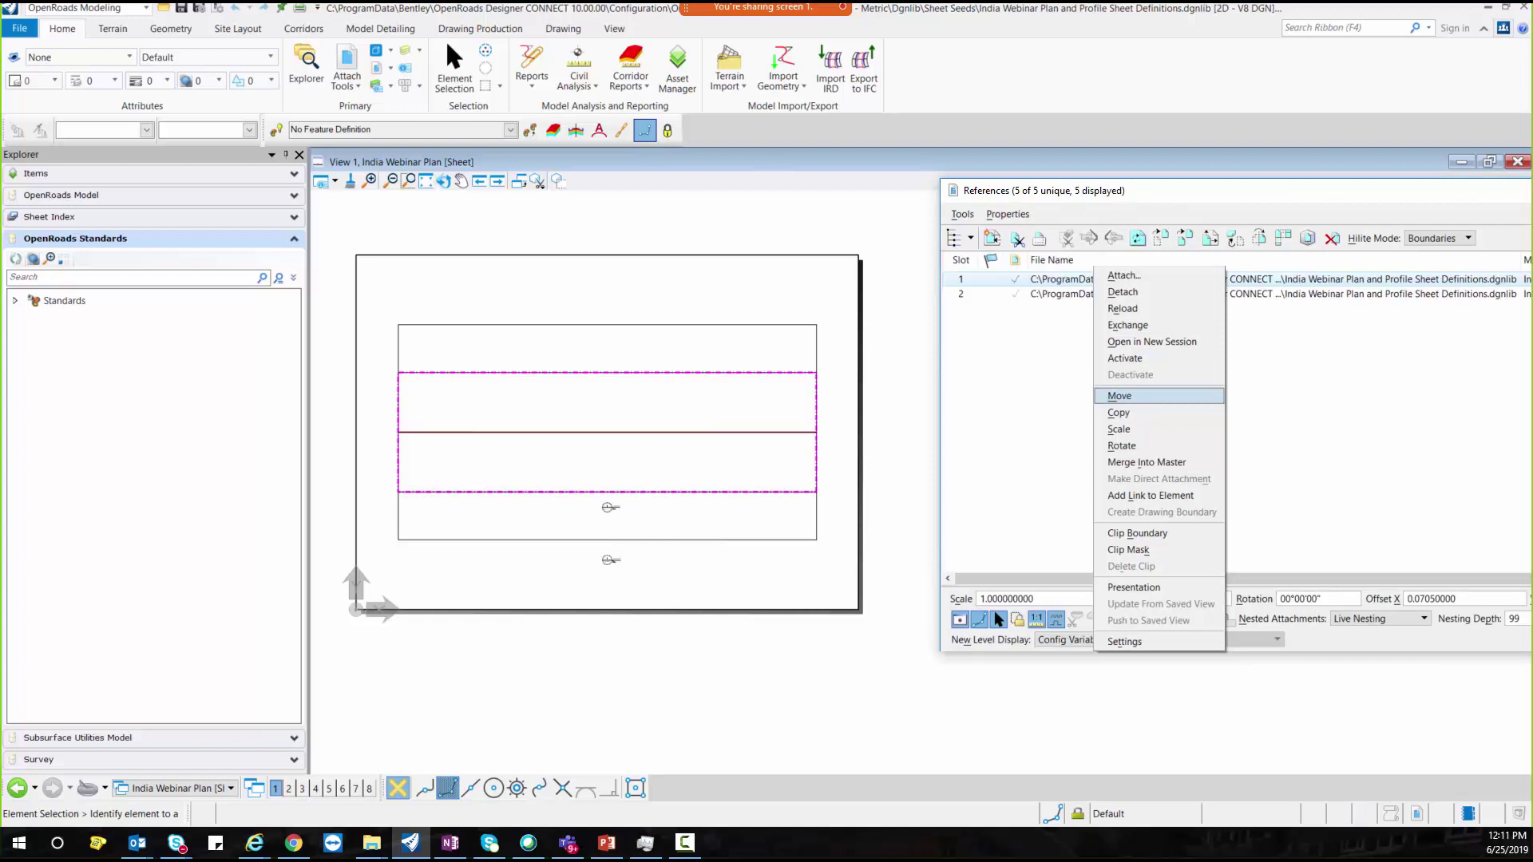
left_click(1120, 396)
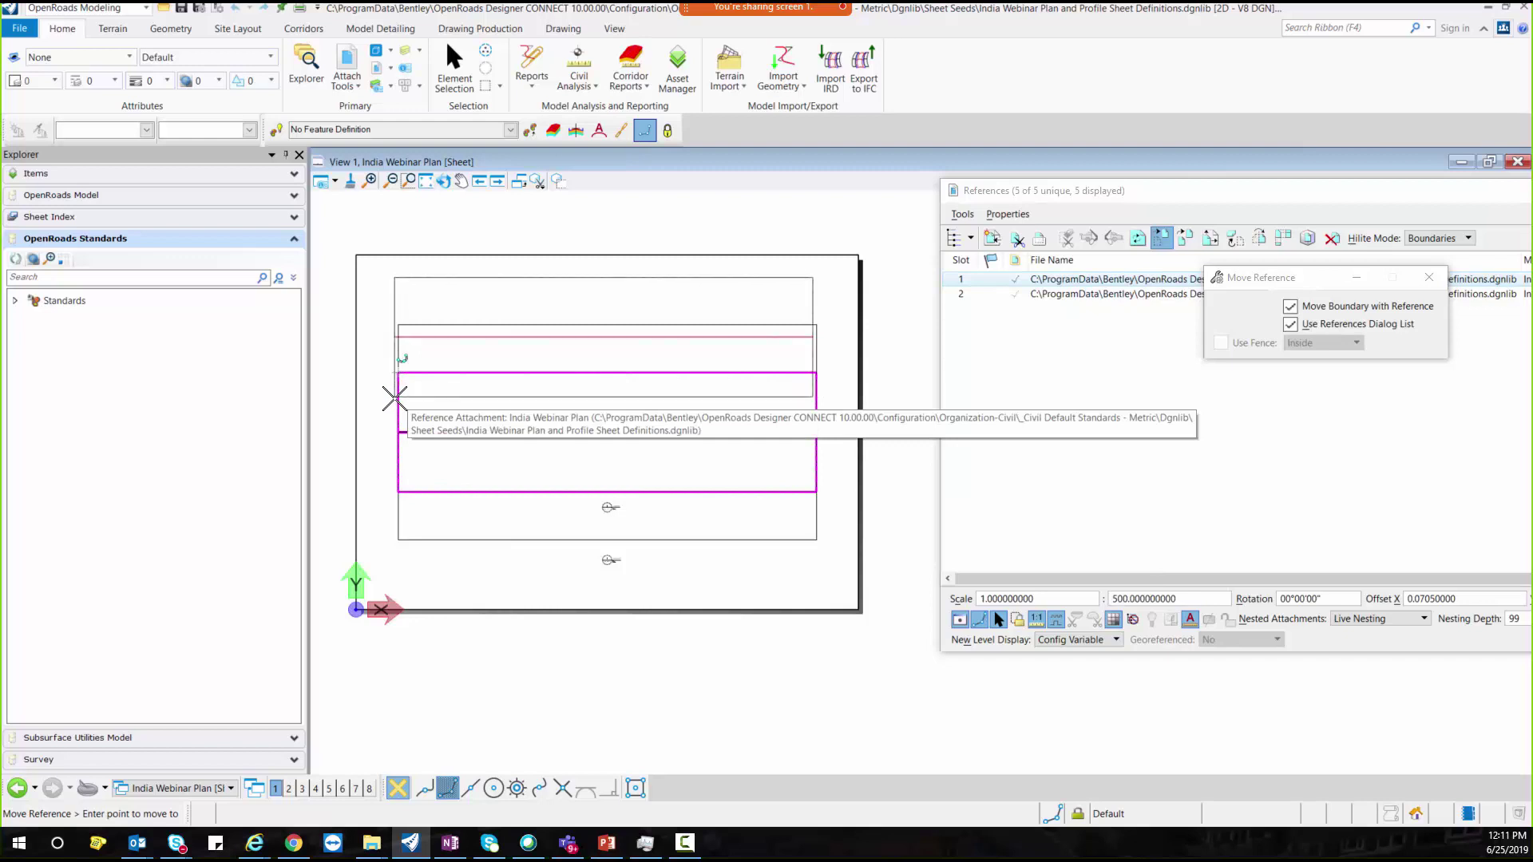
left_click(407, 407)
right_click(1038, 367)
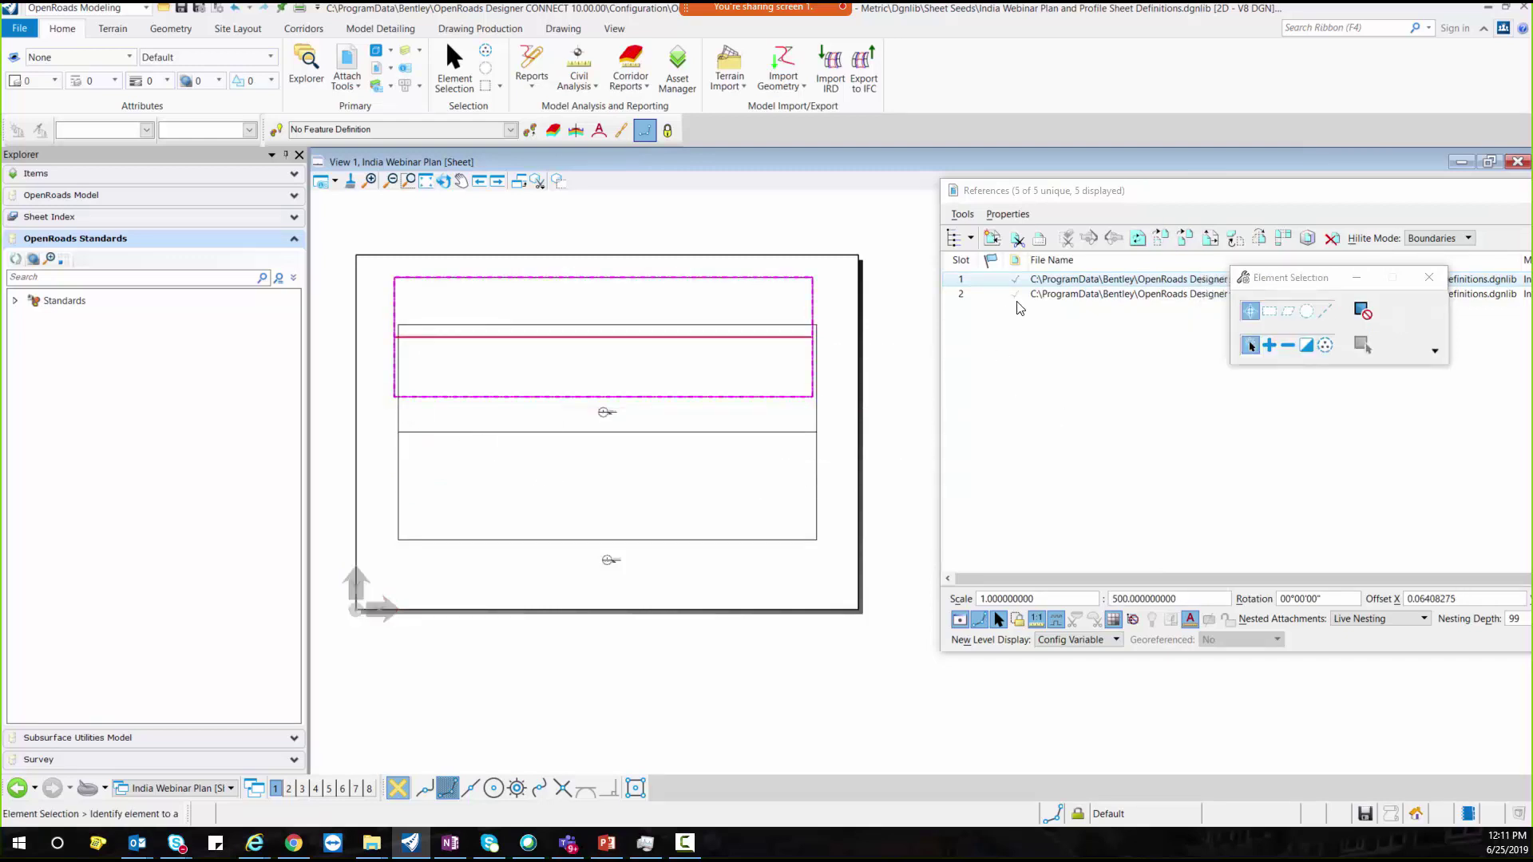
right_click(1038, 292)
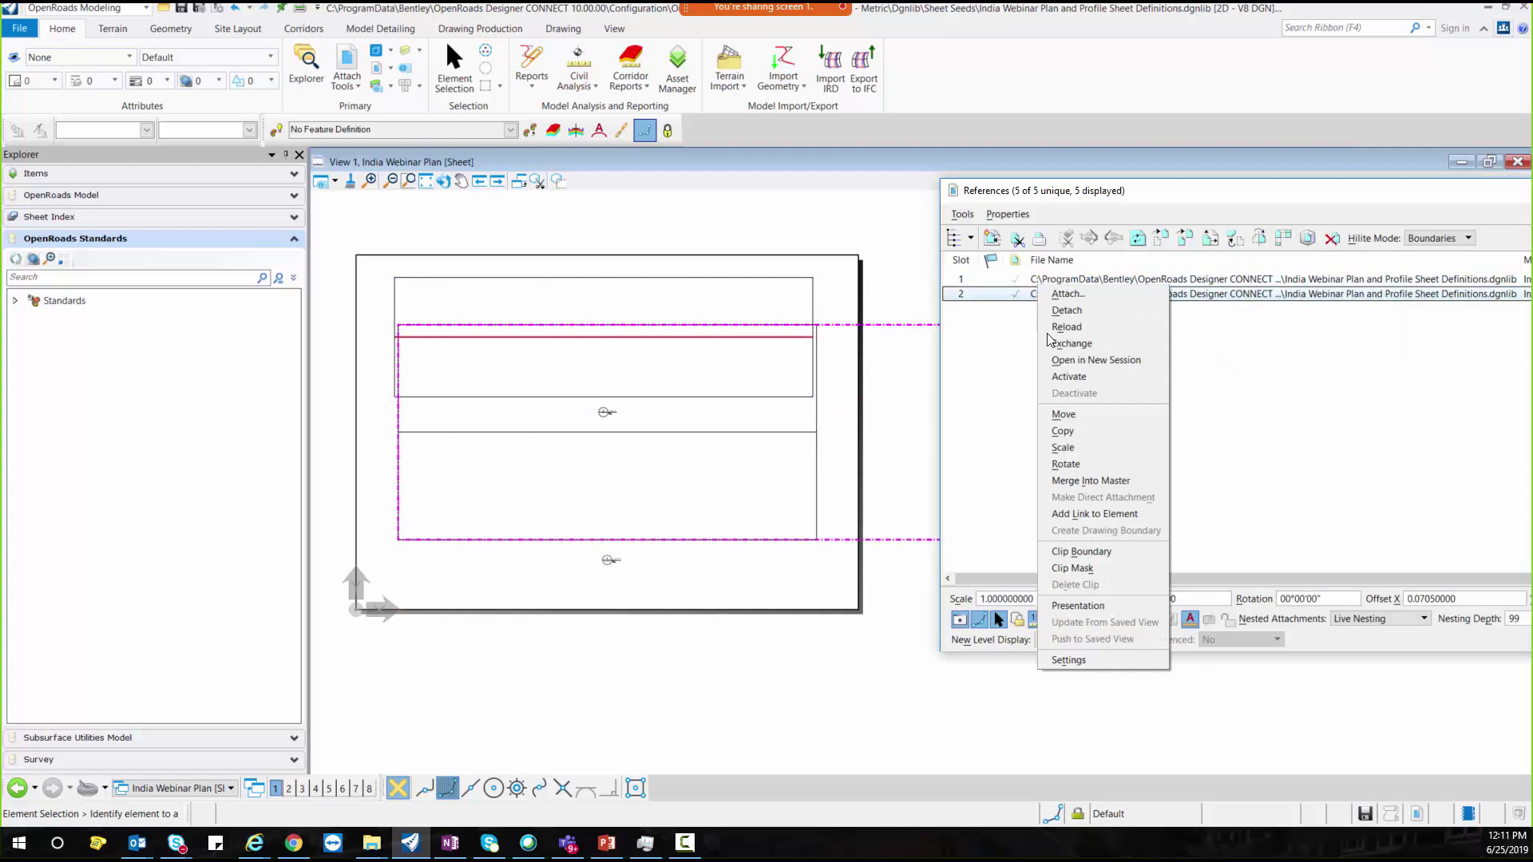
left_click(1063, 415)
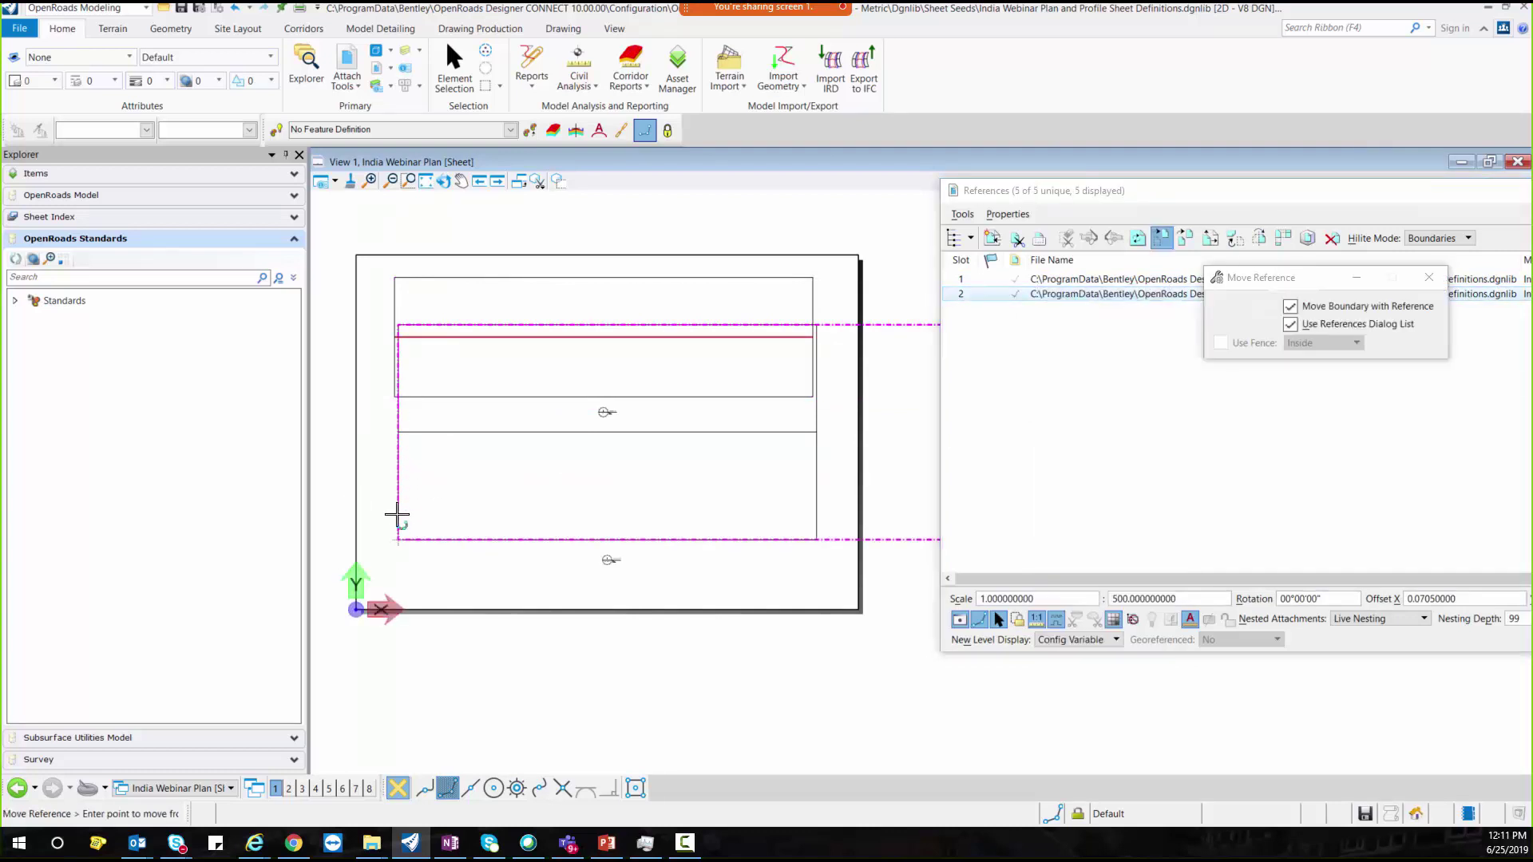